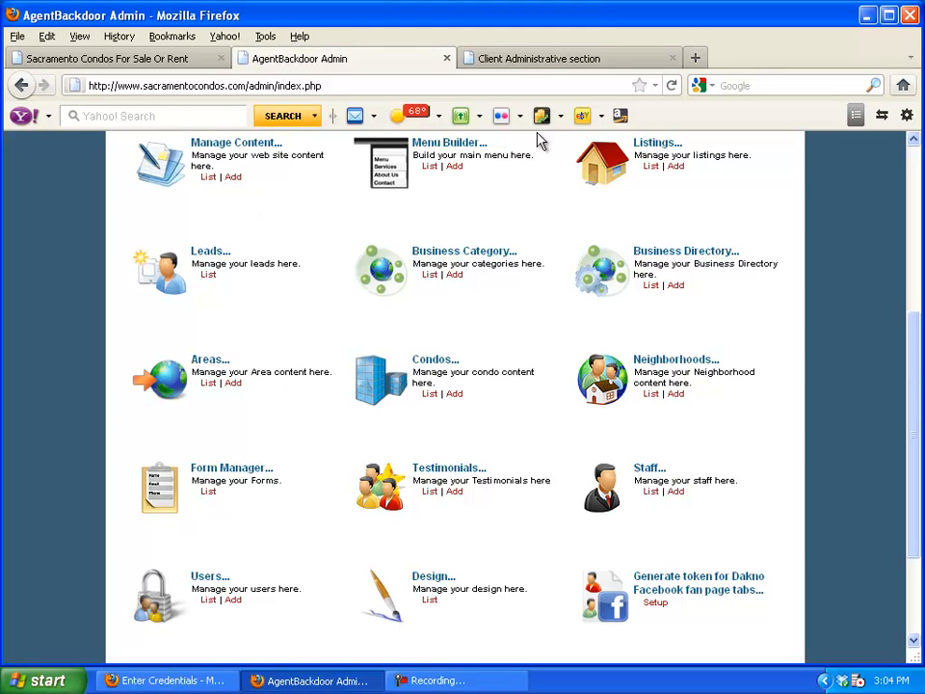
Open the IDX Web Traffic report and review the Most Recent Referrers list across 3778 pages
left_click(572, 60)
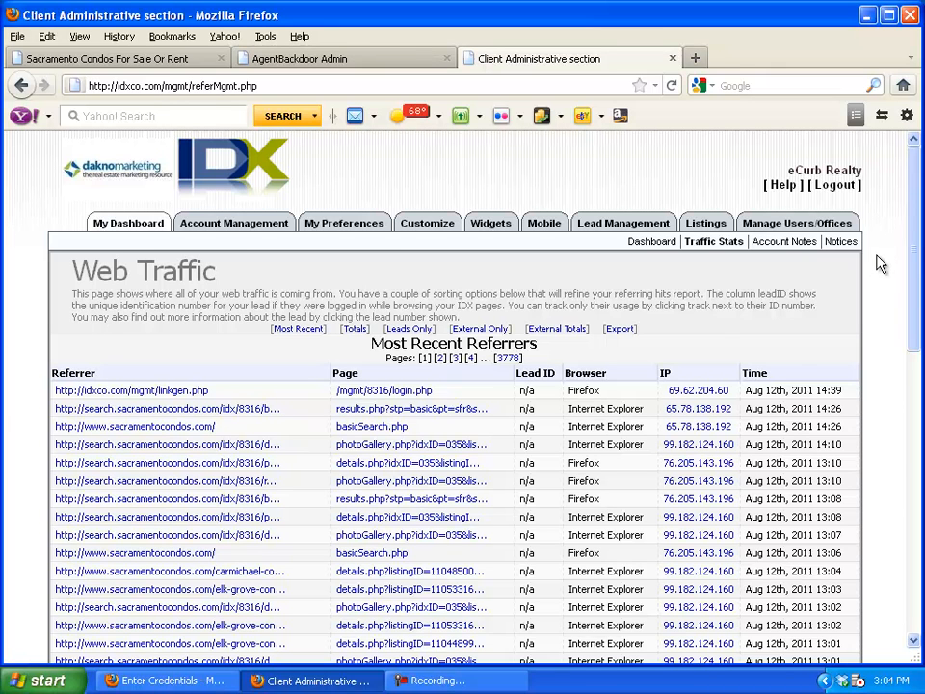
scroll(880, 263, "down", 1)
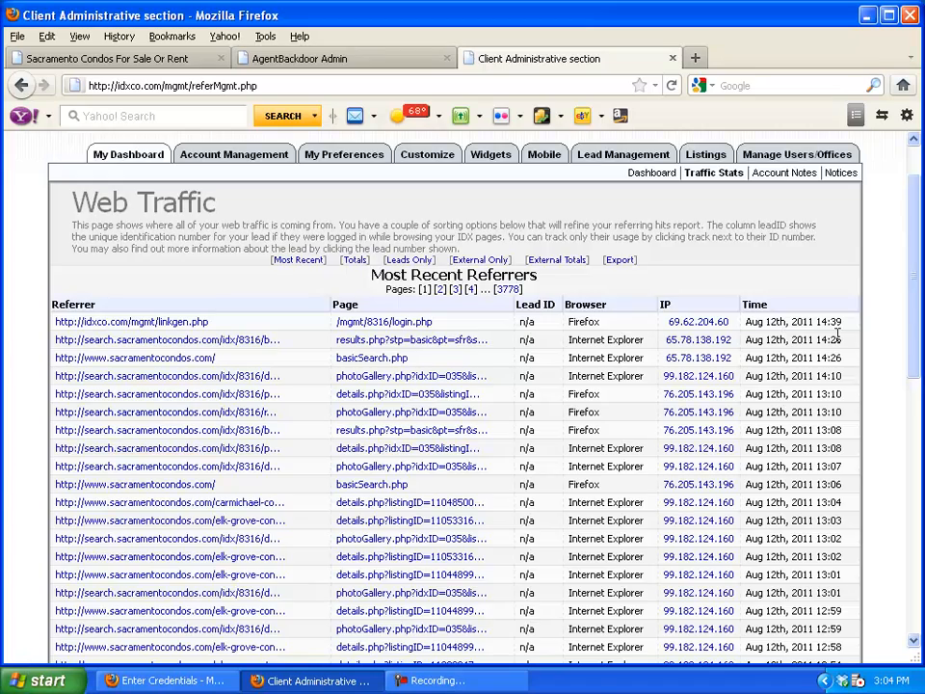
scroll(836, 335, "down", 1)
scroll(839, 339, "down", 6)
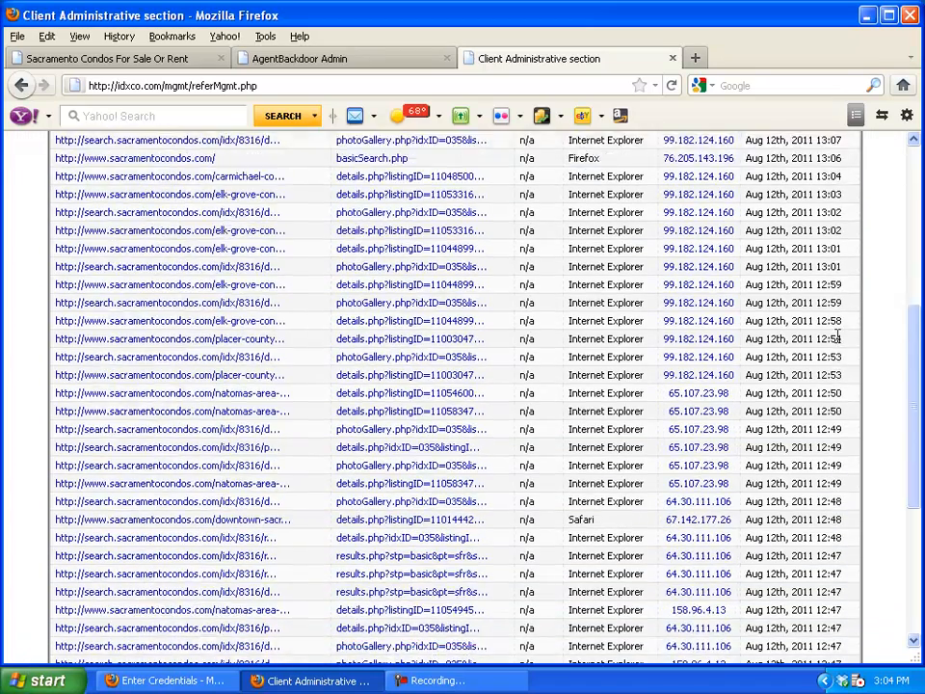
scroll(839, 344, "down", 4)
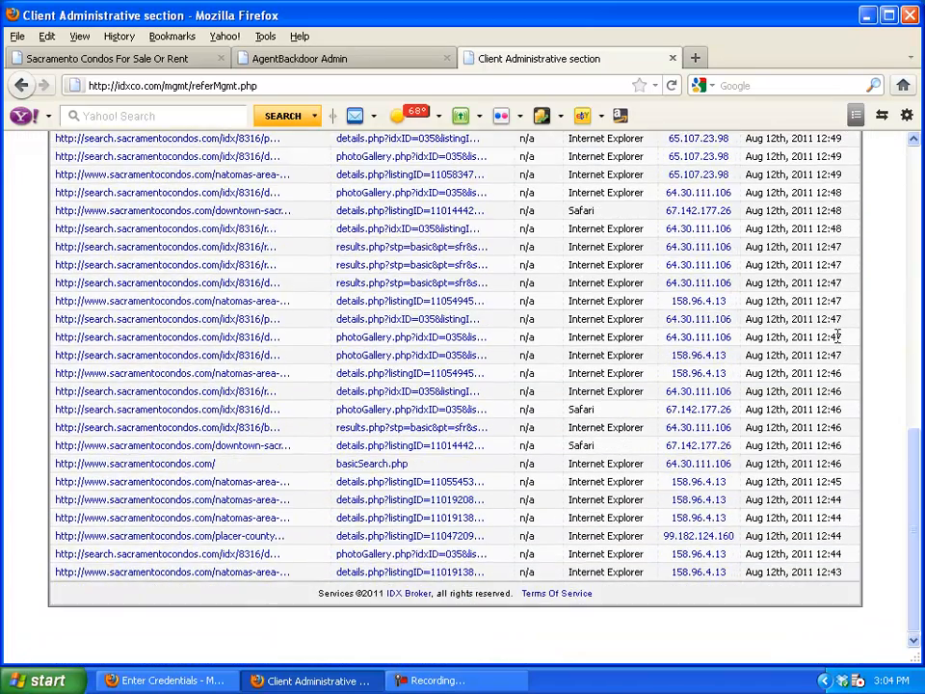
scroll(837, 336, "up", 8)
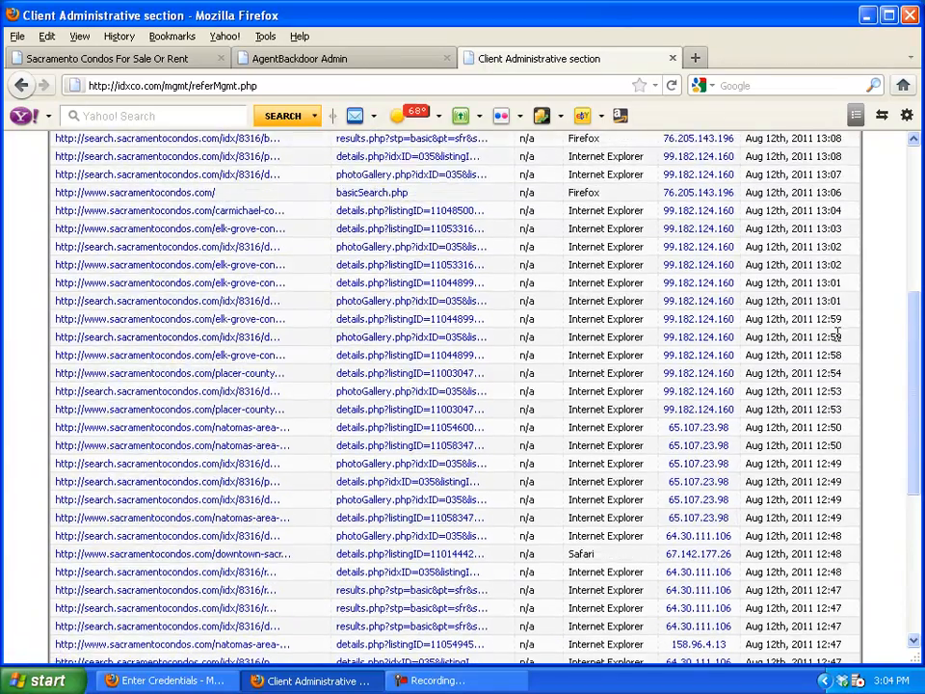
scroll(838, 334, "up", 3)
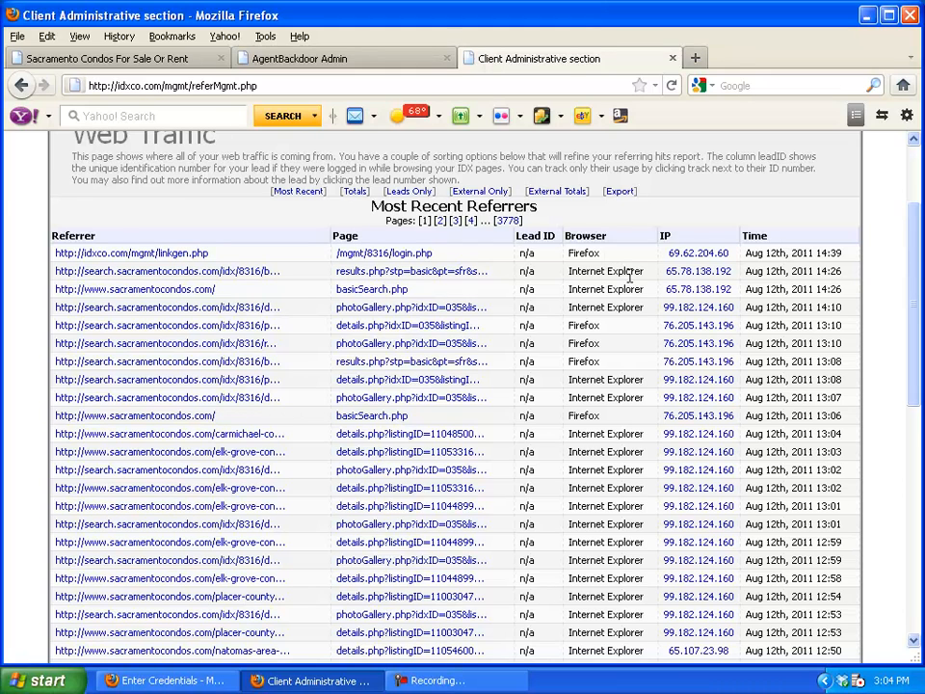
scroll(607, 426, "down", 5)
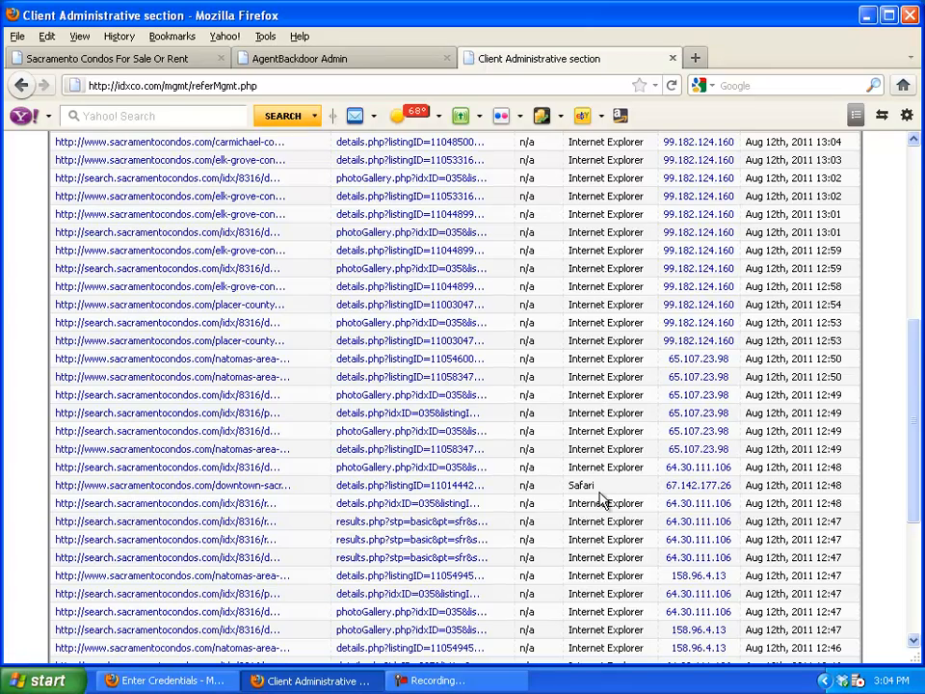
scroll(603, 493, "down", 5)
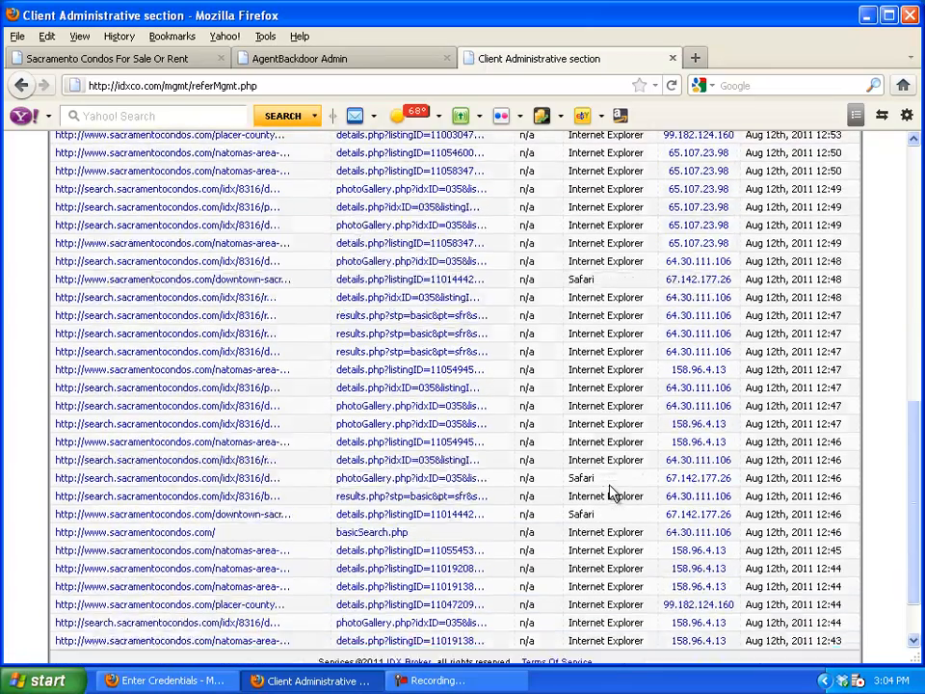
scroll(609, 485, "up", 4)
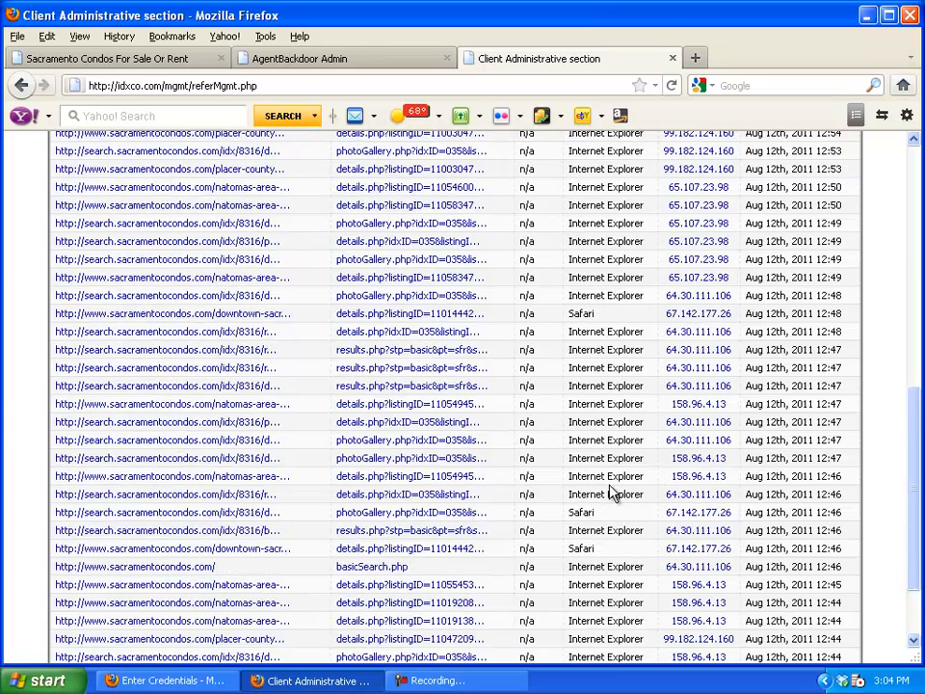
scroll(609, 485, "up", 4)
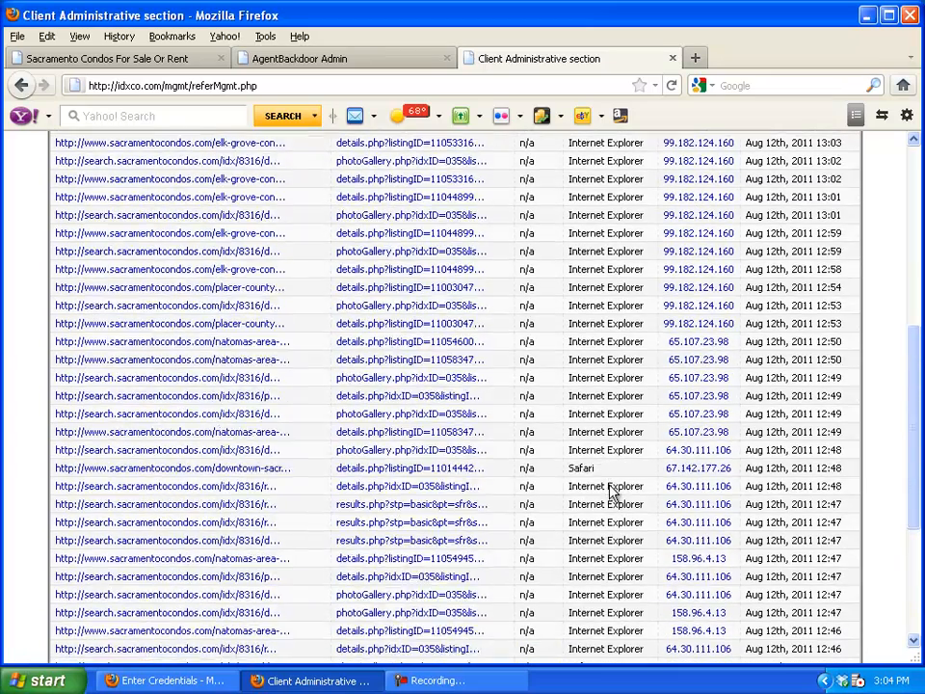
scroll(609, 494, "up", 2)
scroll(609, 489, "up", 2)
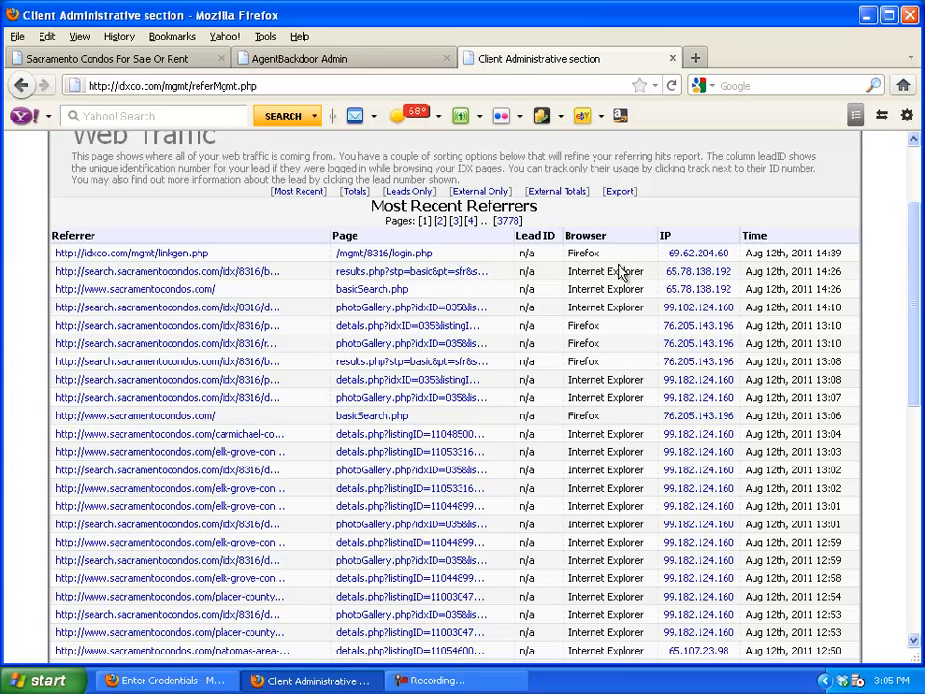
scroll(633, 305, "down", 6)
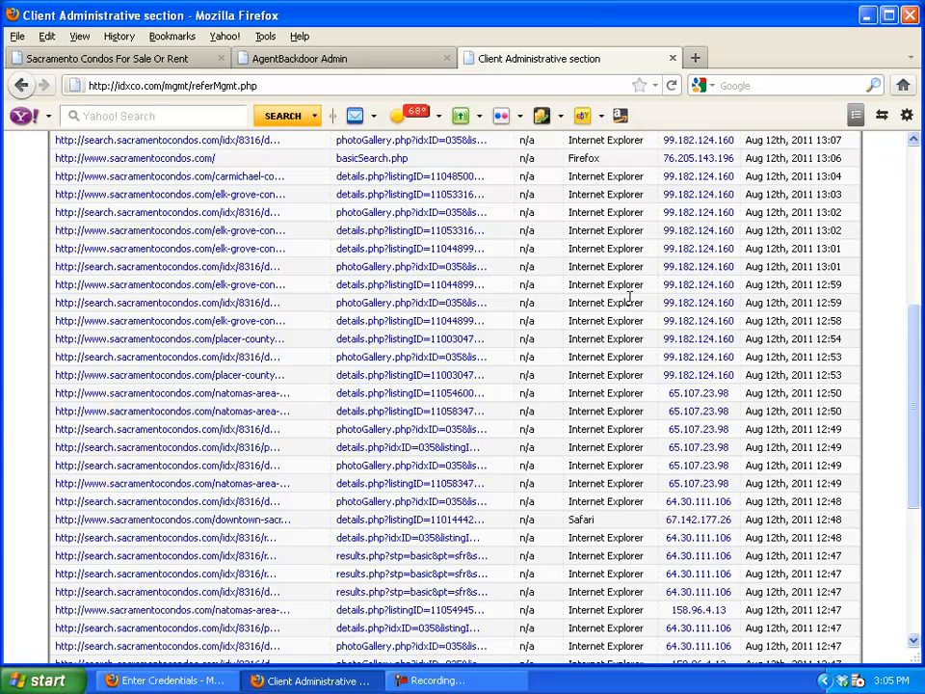
scroll(632, 303, "down", 2)
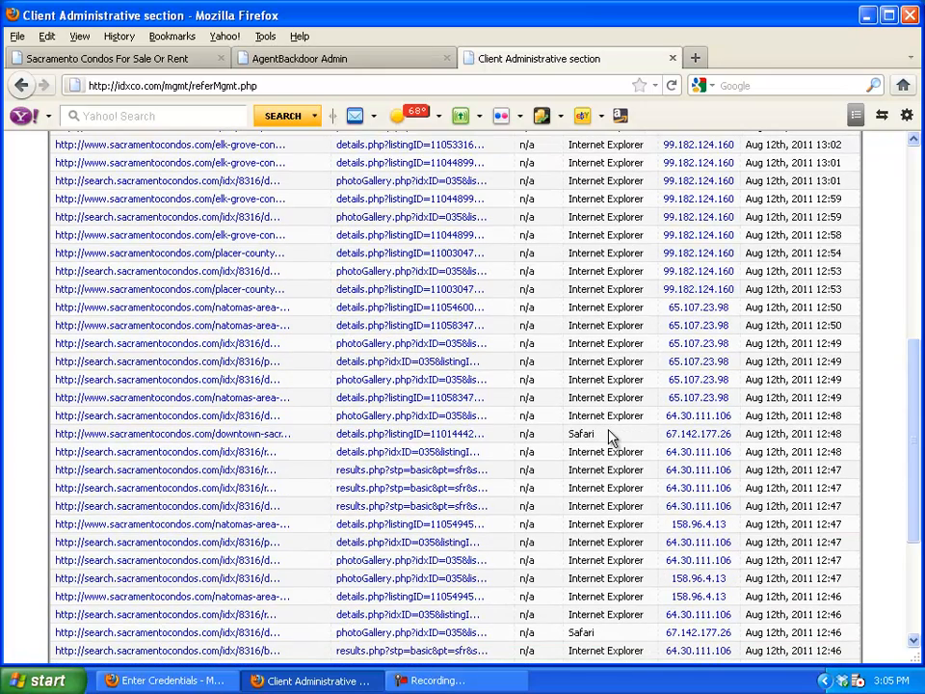
scroll(610, 436, "up", 5)
scroll(609, 437, "up", 4)
scroll(596, 318, "up", 3)
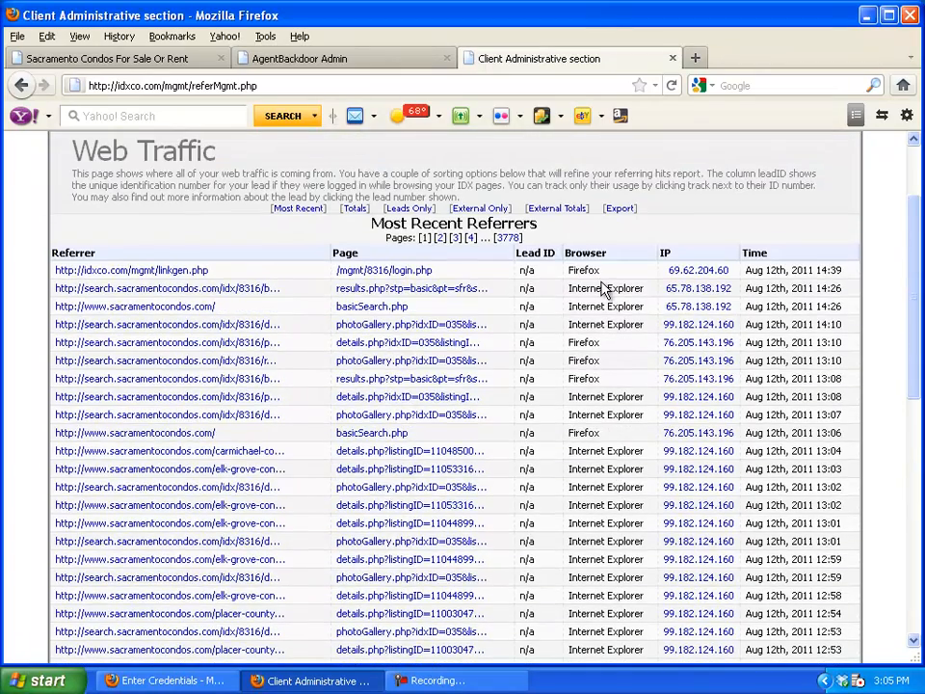
scroll(603, 284, "up", 1)
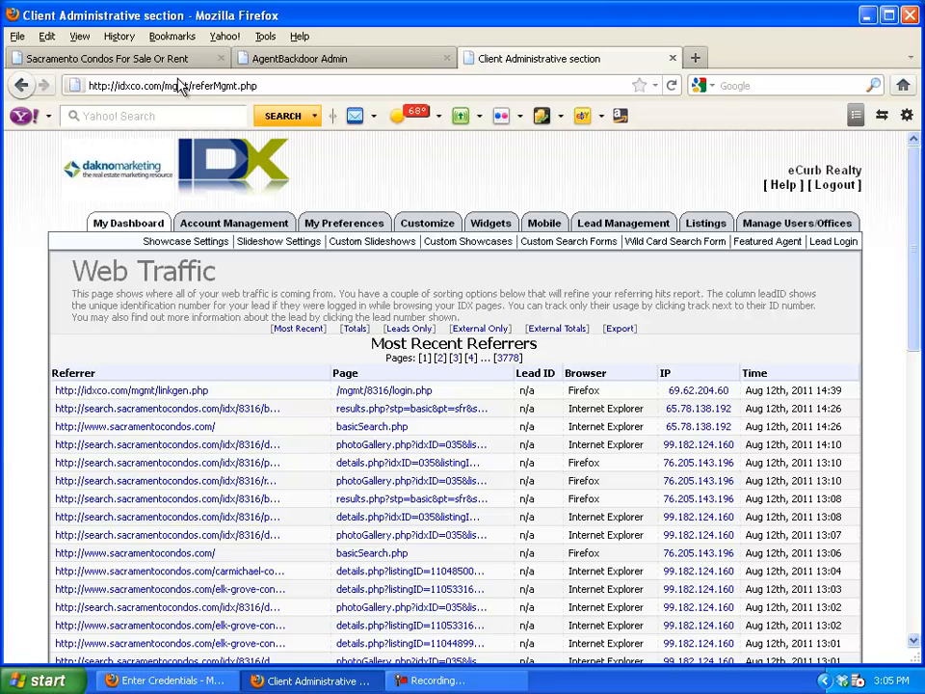
Pick Phoenician from the Select By Complex list and view its Full Details section
left_click(159, 60)
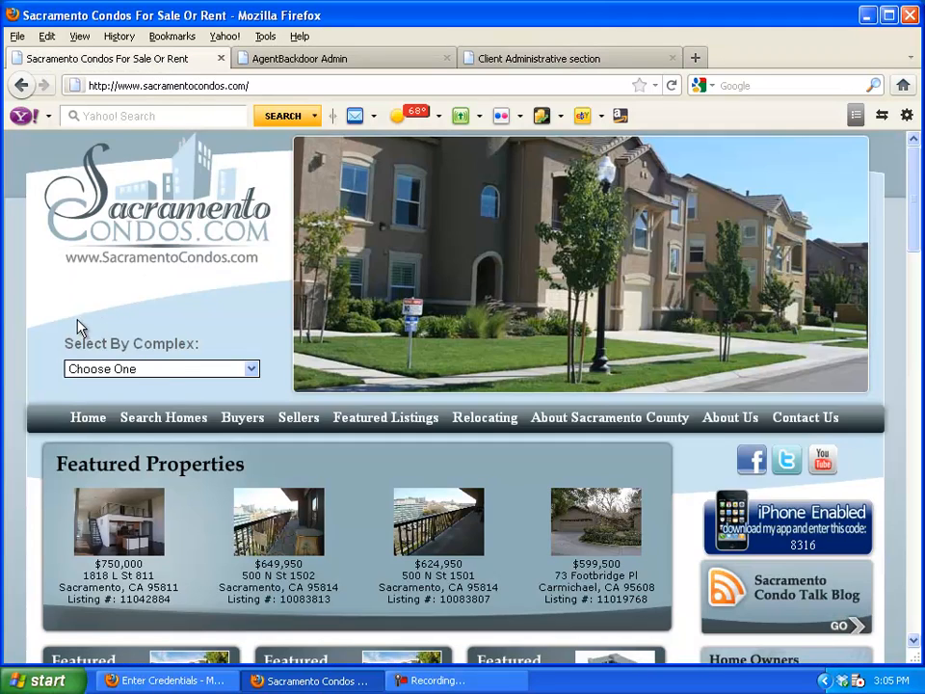
scroll(20, 326, "down", 3)
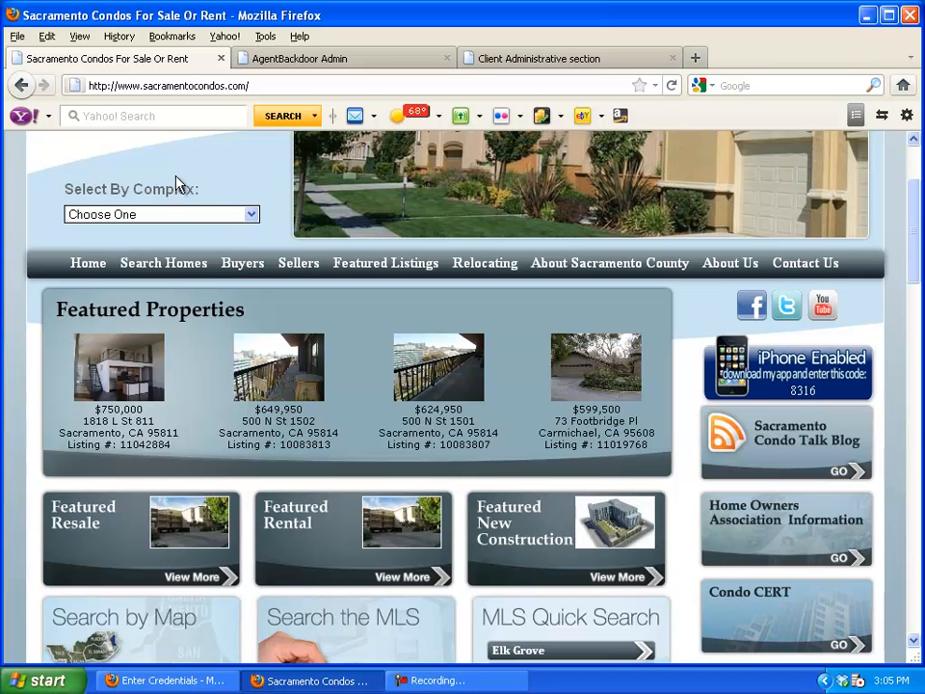
left_click(200, 214)
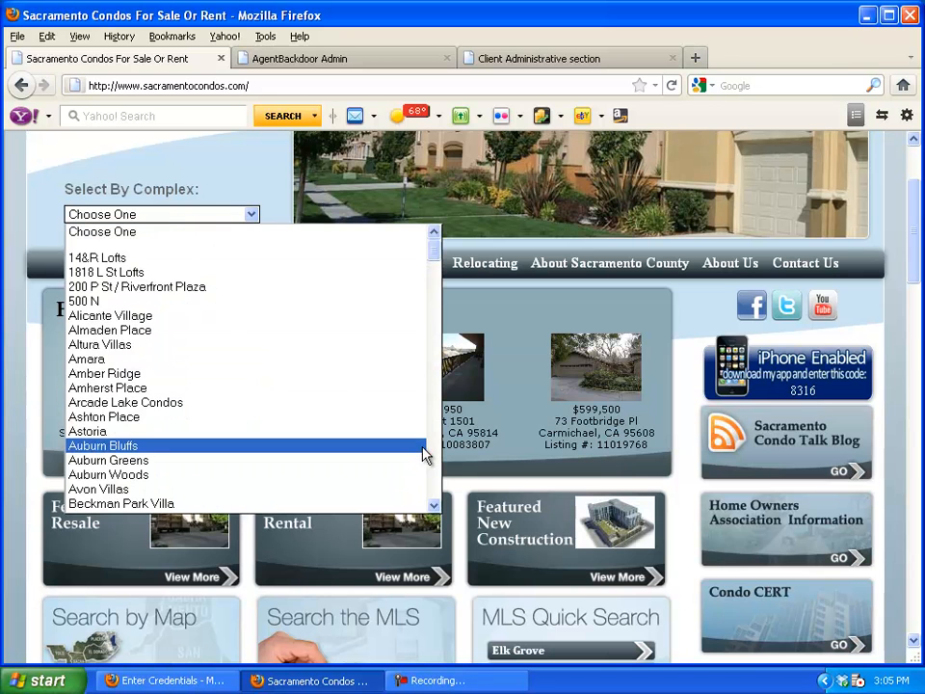
scroll(434, 451, "down", 15)
scroll(434, 455, "down", 12)
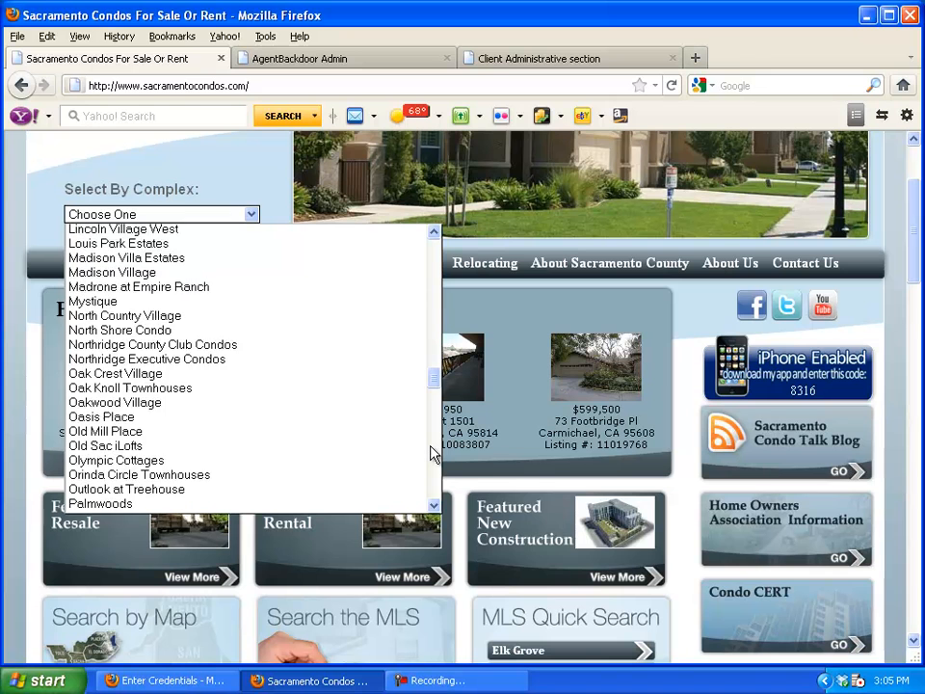
scroll(181, 306, "up", 2)
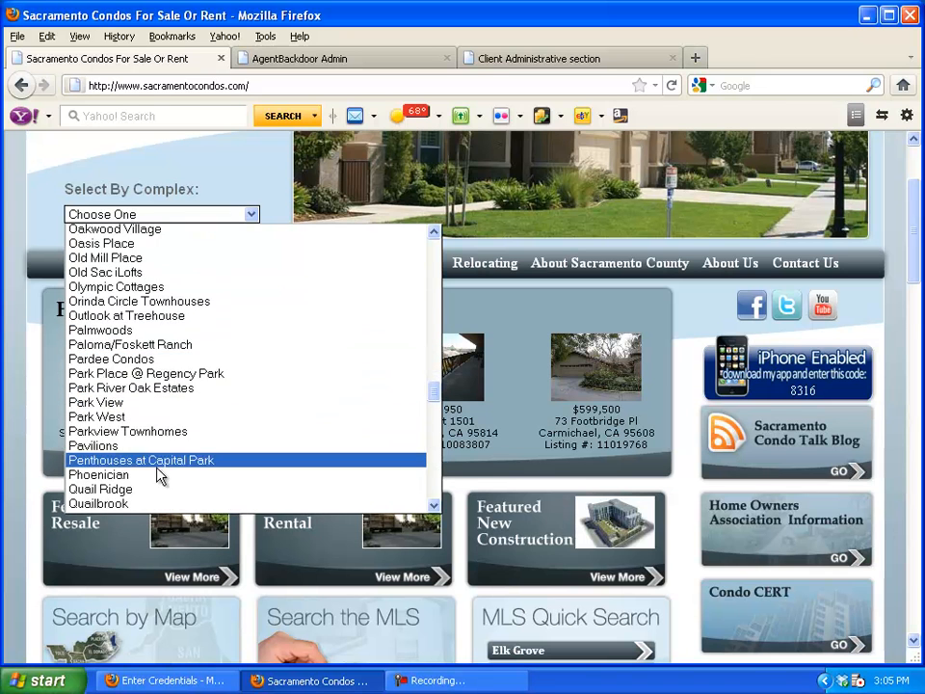
left_click(145, 476)
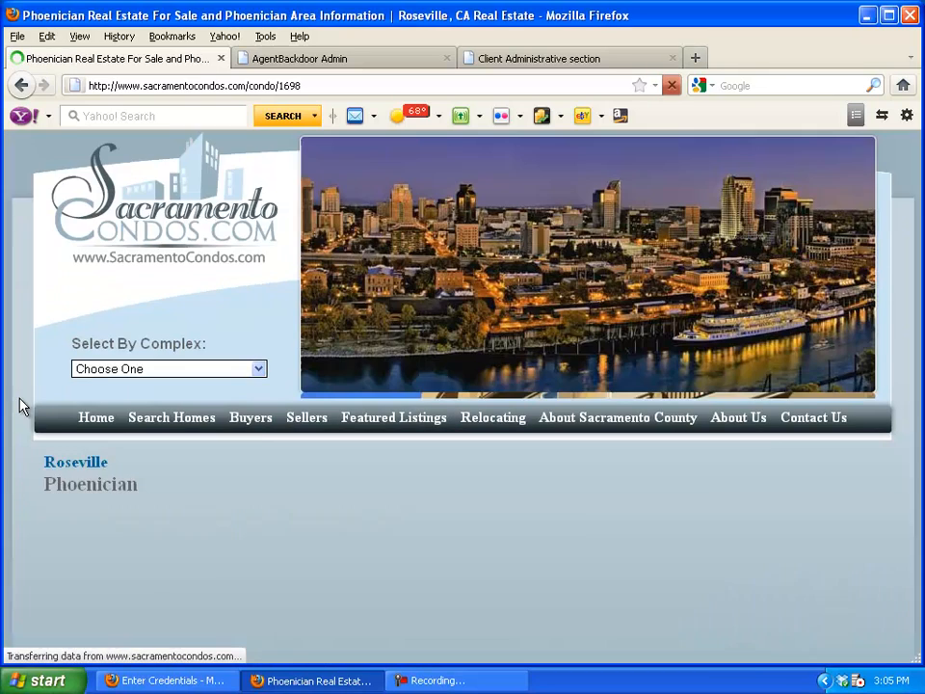
scroll(24, 407, "down", 6)
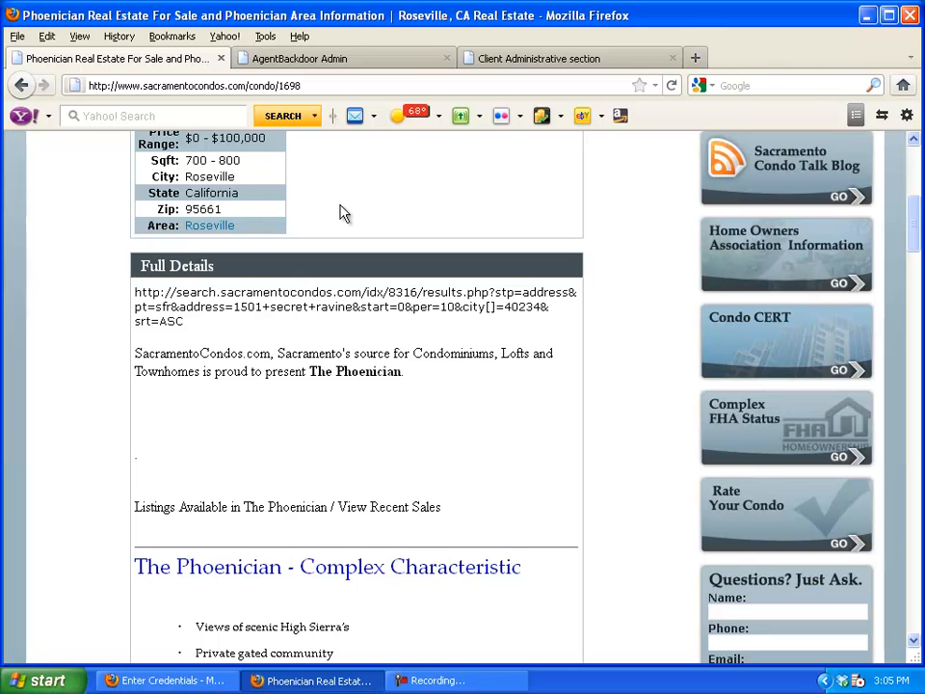
Sort the Condos list by name, go to page 6, and edit the Phoenician record
left_click(352, 59)
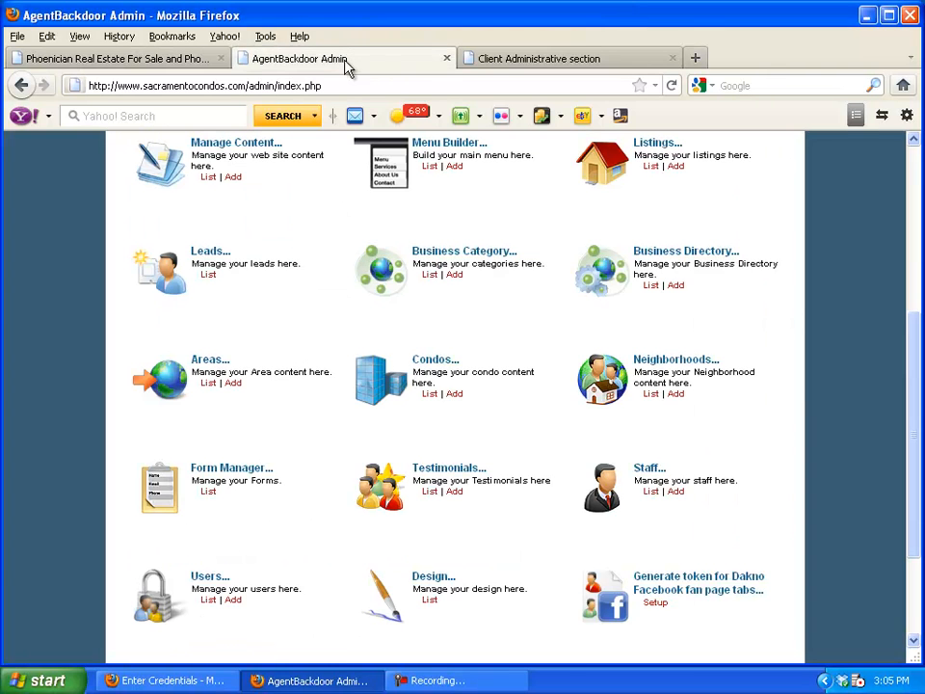
left_click(429, 393)
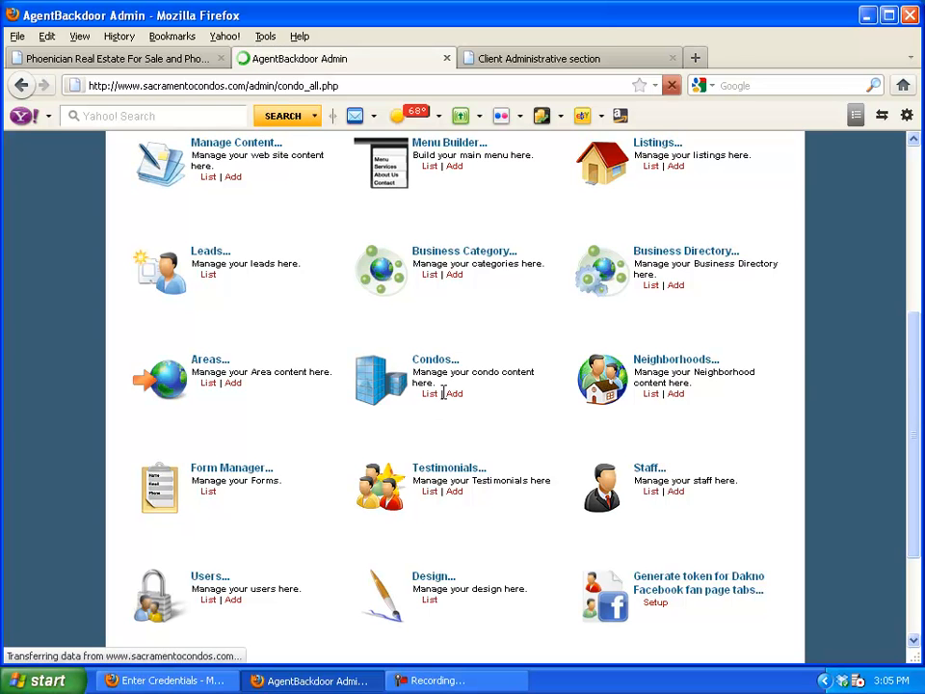
left_click(350, 367)
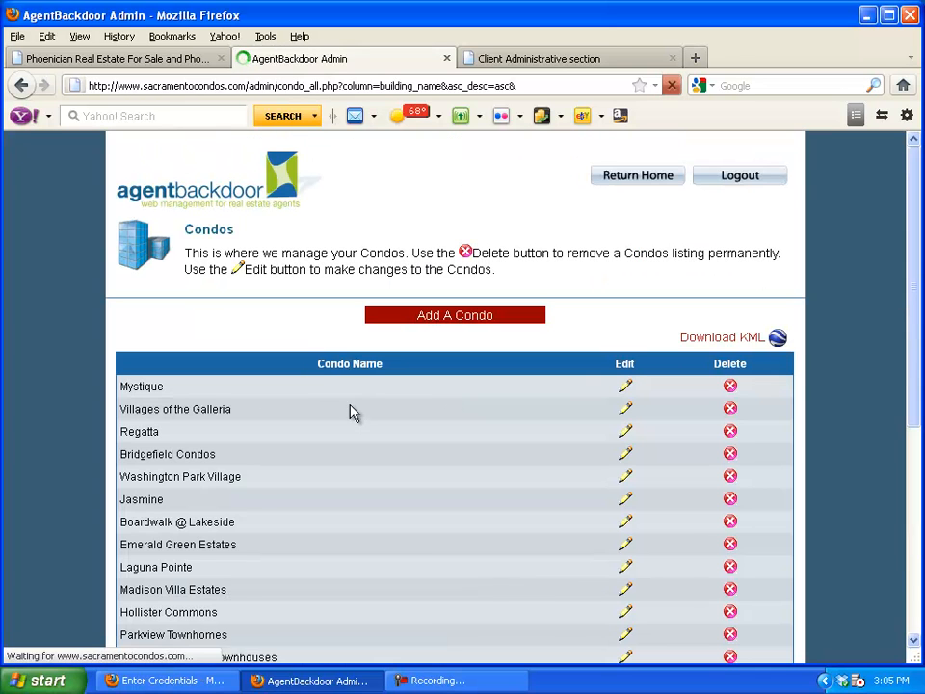
scroll(351, 419, "down", 5)
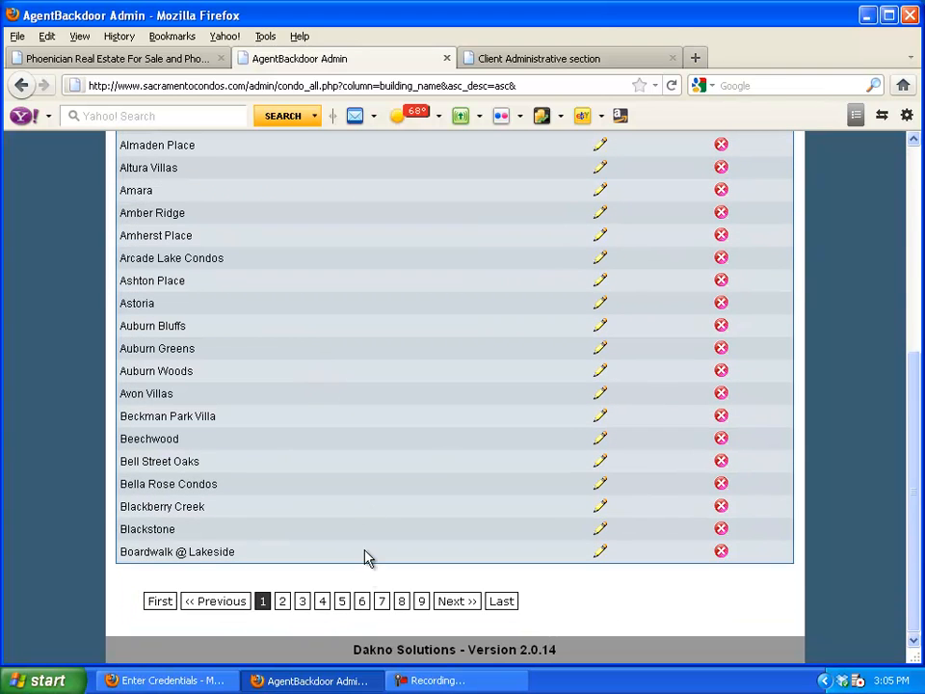
left_click(361, 602)
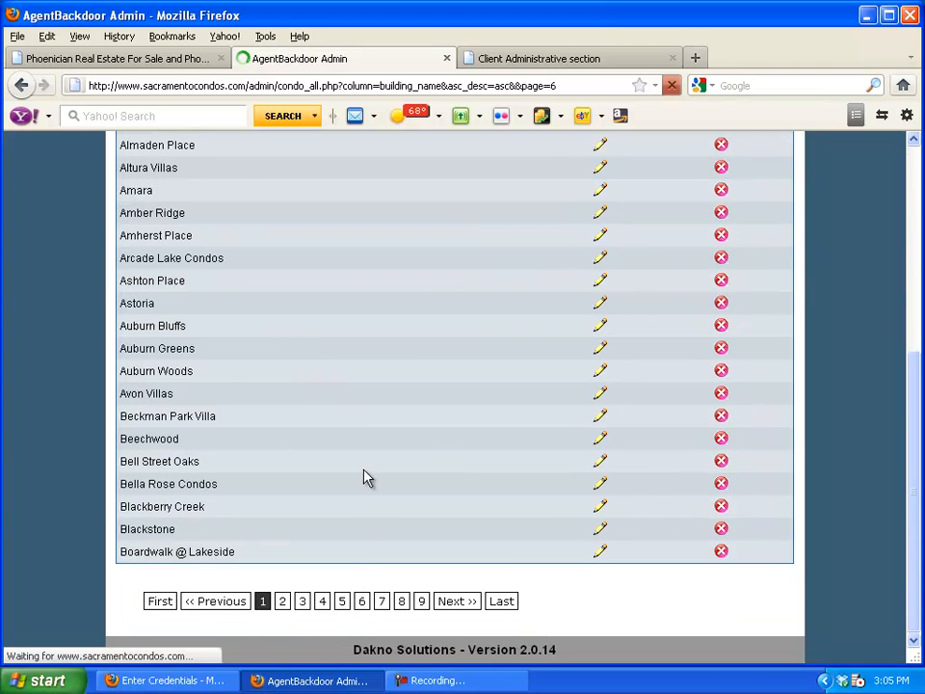
scroll(366, 477, "down", 3)
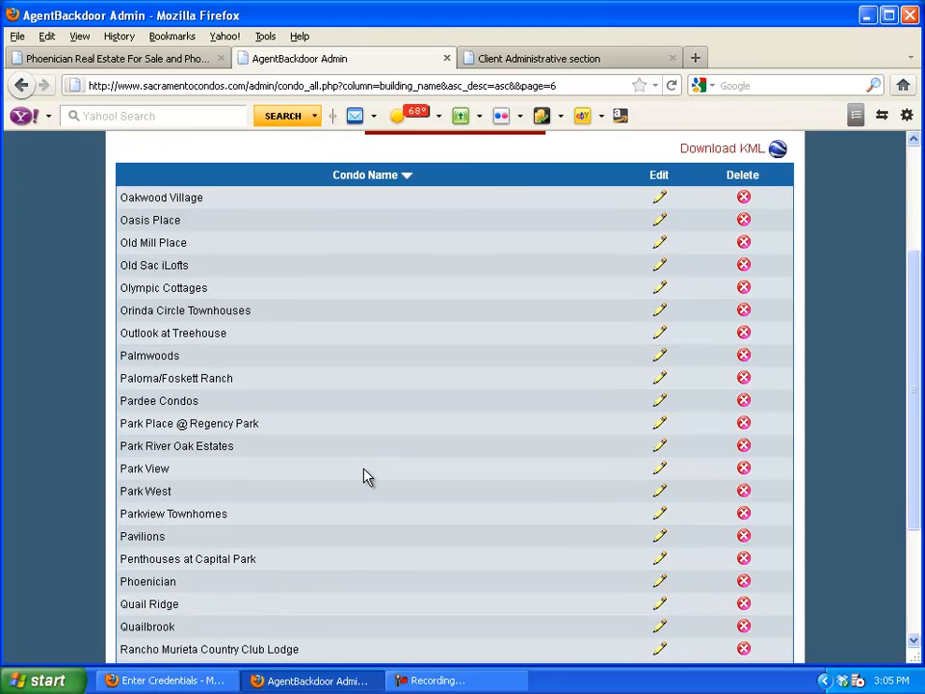
scroll(365, 477, "down", 1)
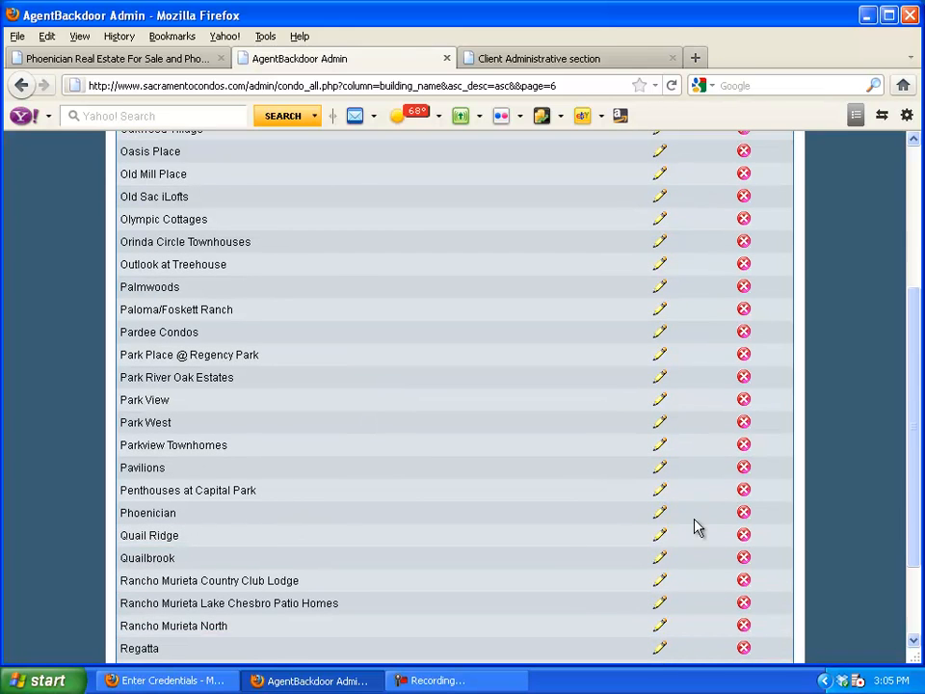
left_click(660, 518)
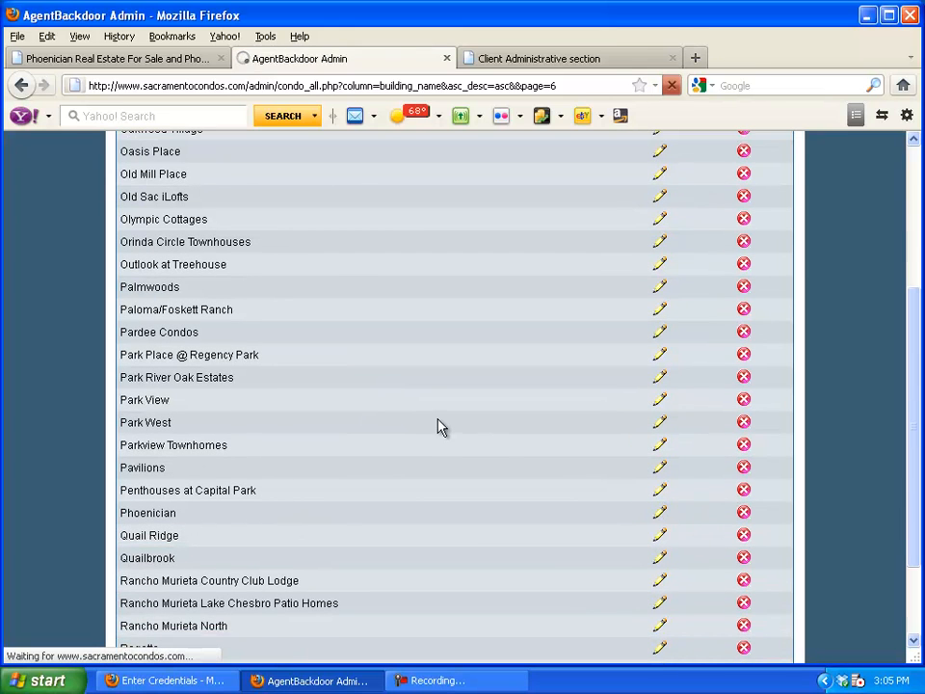
Delete the search URL paragraph and the blank line from the top of the description
scroll(437, 427, "down", 4)
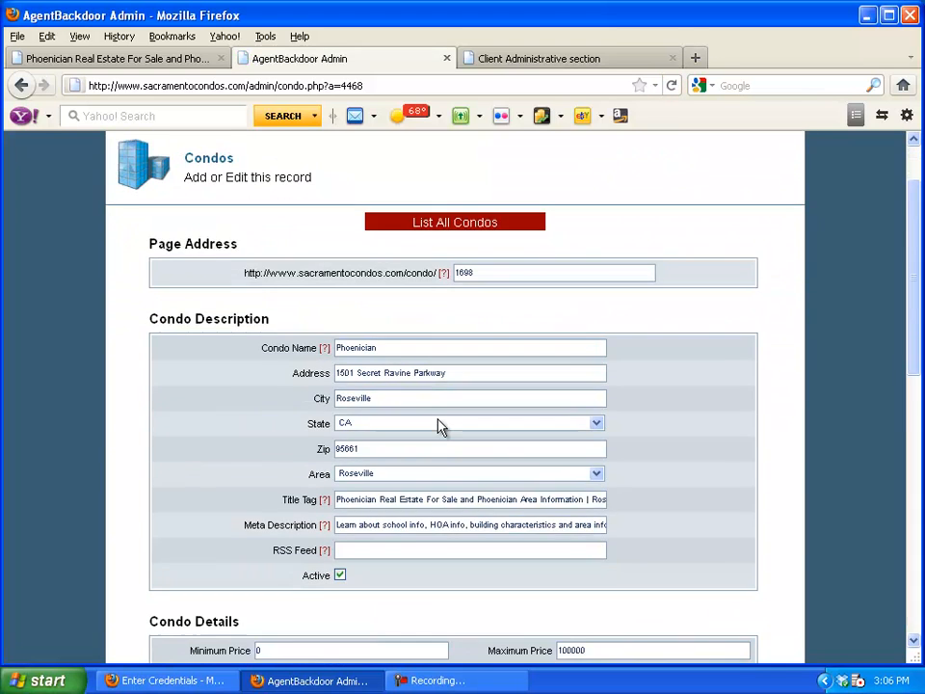
scroll(438, 417, "down", 6)
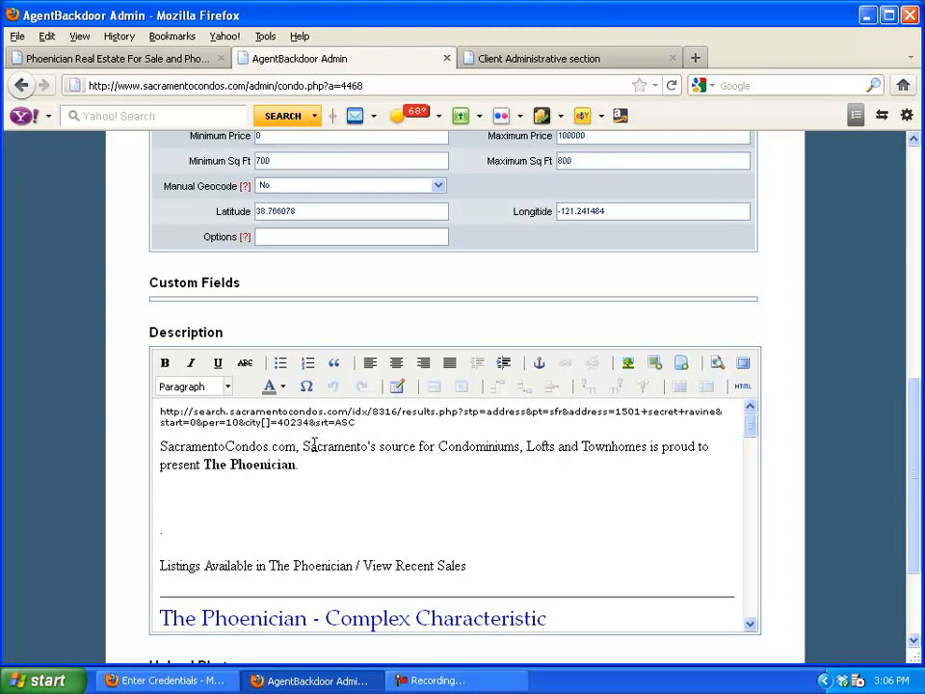
left_click_drag(299, 447, 520, 444)
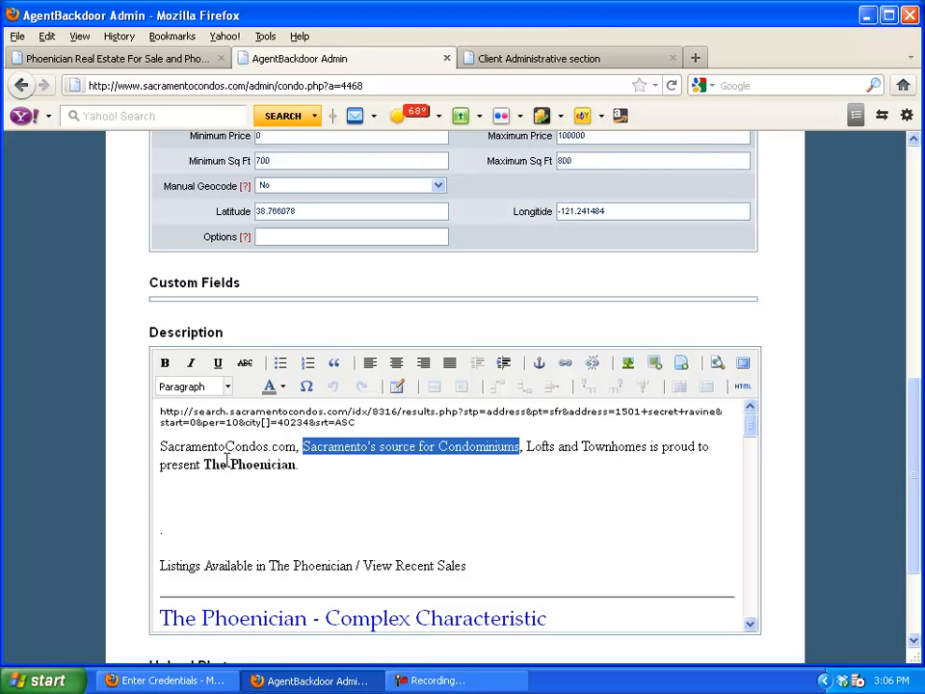
left_click_drag(368, 433, 157, 411)
key("Delete")
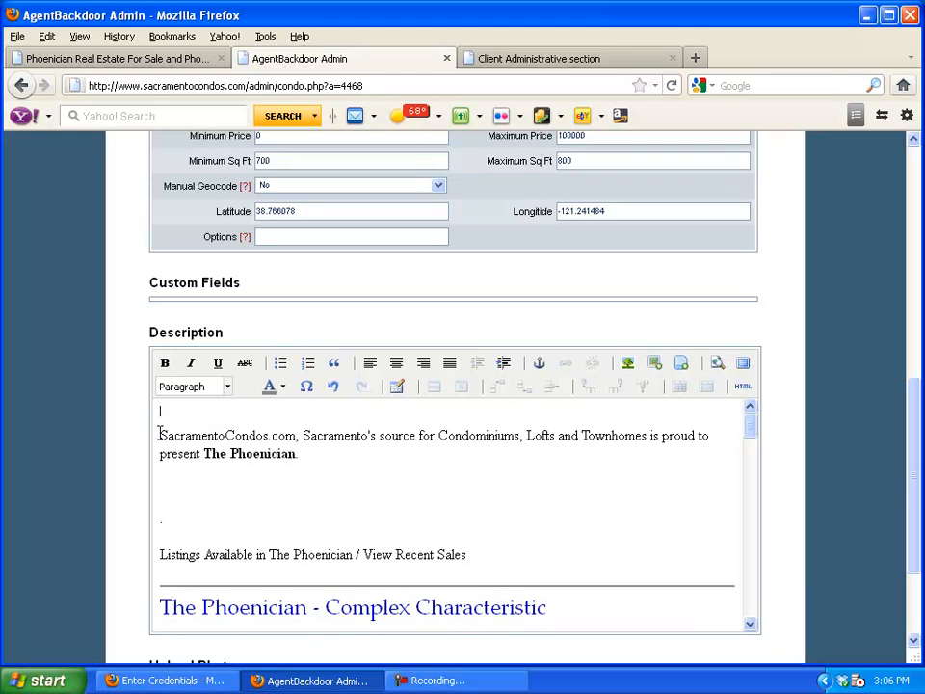
key("BackSpace")
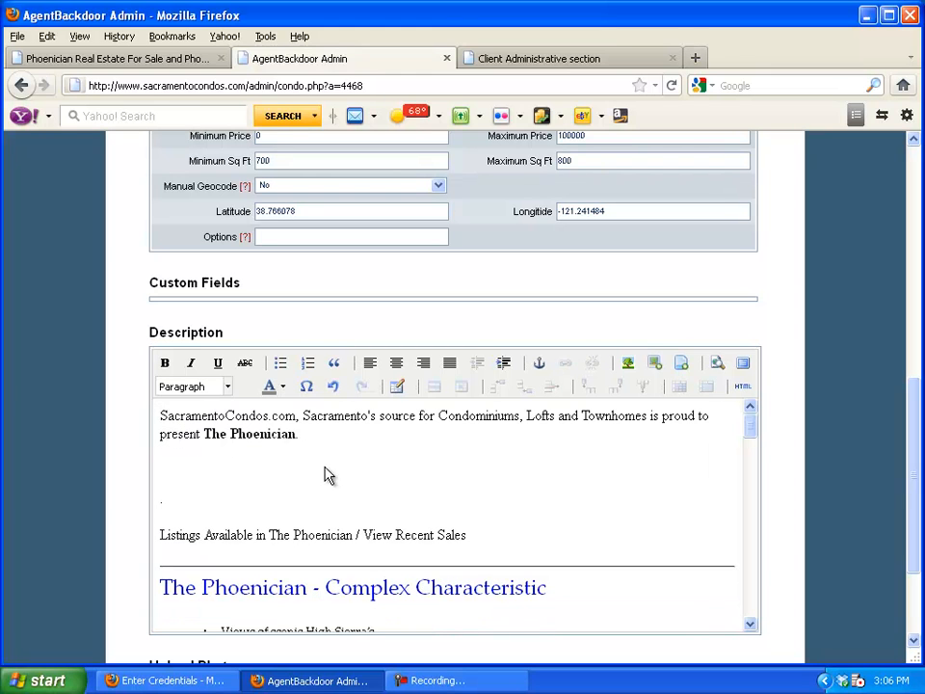
Add a 'PLACE HERE' line after 'The Phoenician.' intro and save the condo
left_click(392, 448)
key("Return")
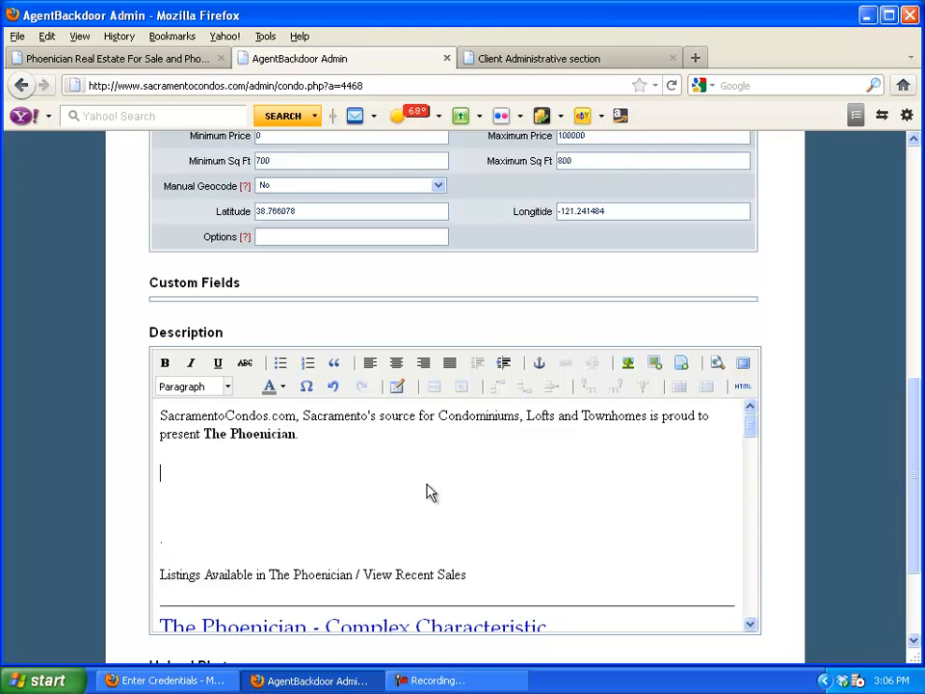
type("PLACE HERE")
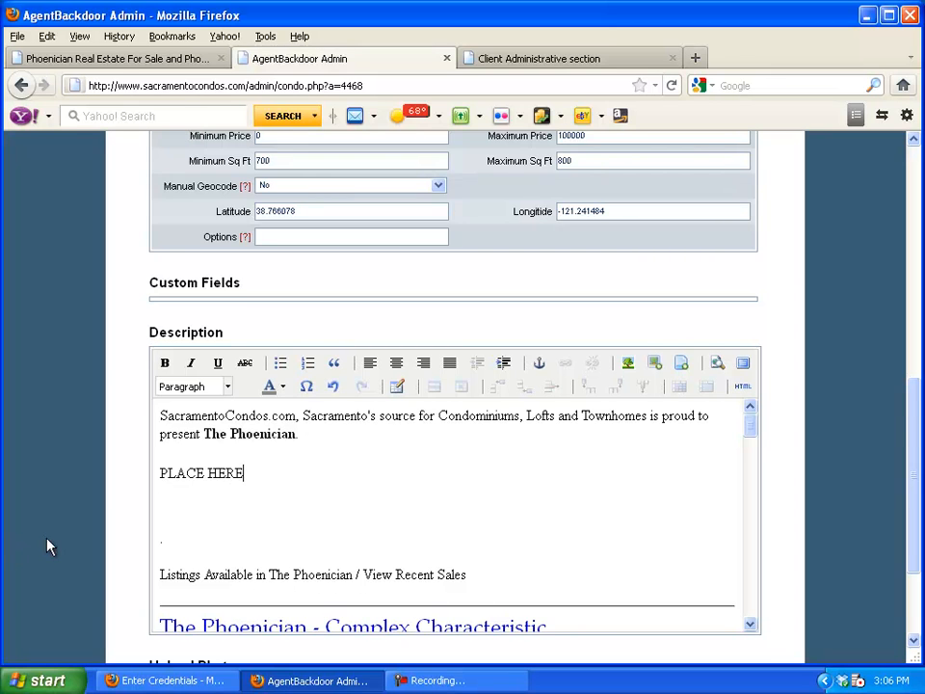
scroll(11, 550, "down", 3)
left_click(466, 625)
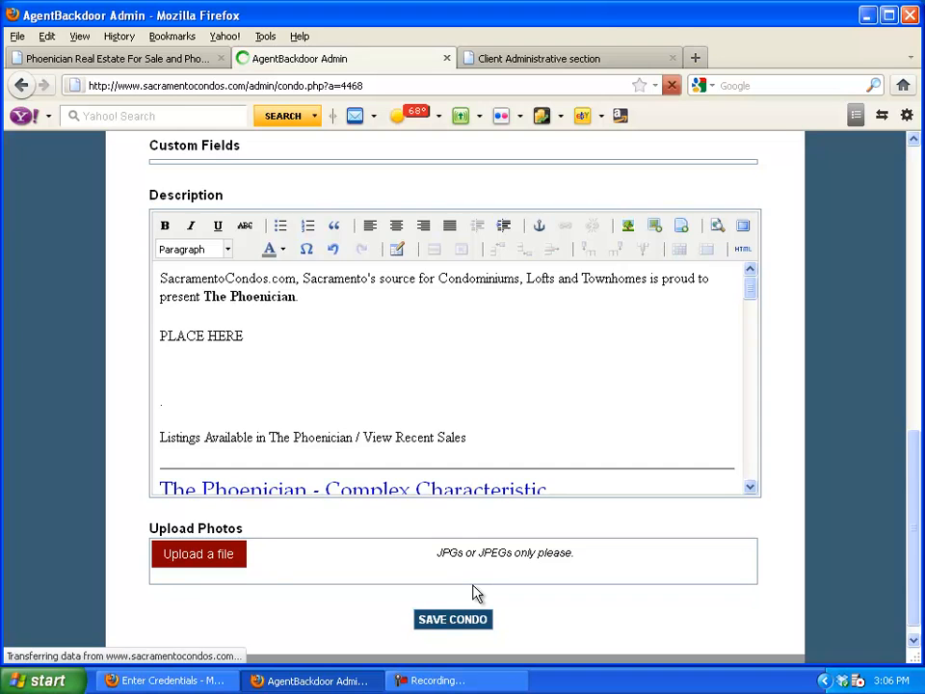
scroll(255, 503, "down", 12)
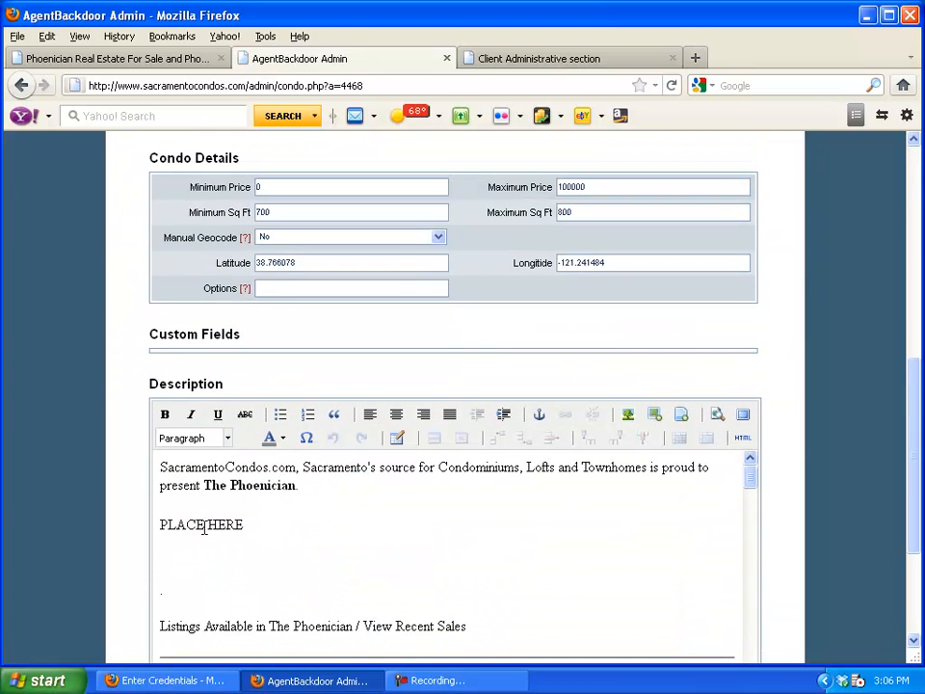
left_click(517, 60)
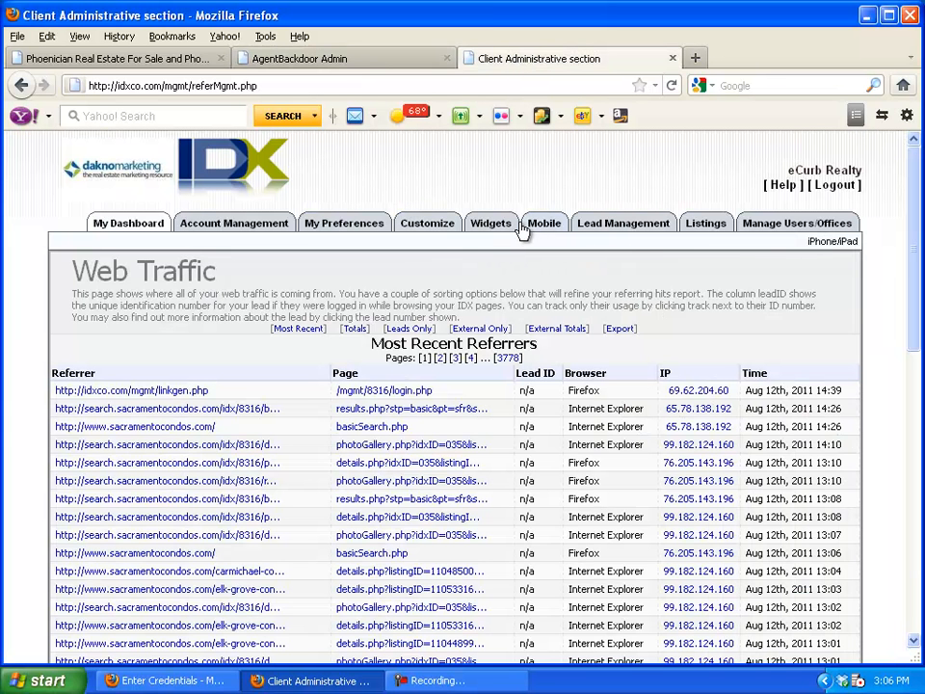
mouse_move(493, 229)
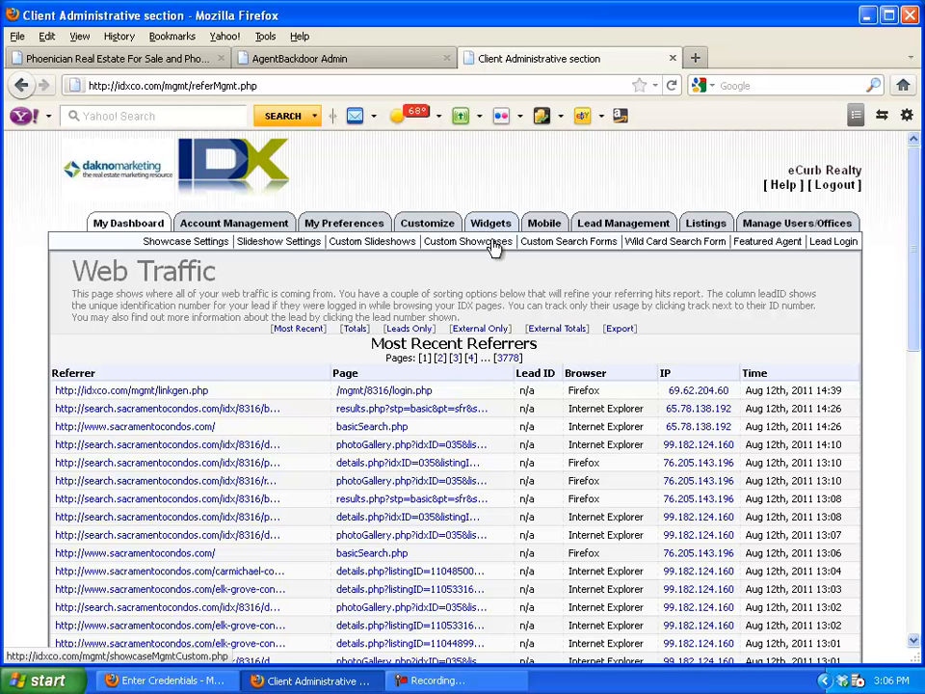
left_click(493, 246)
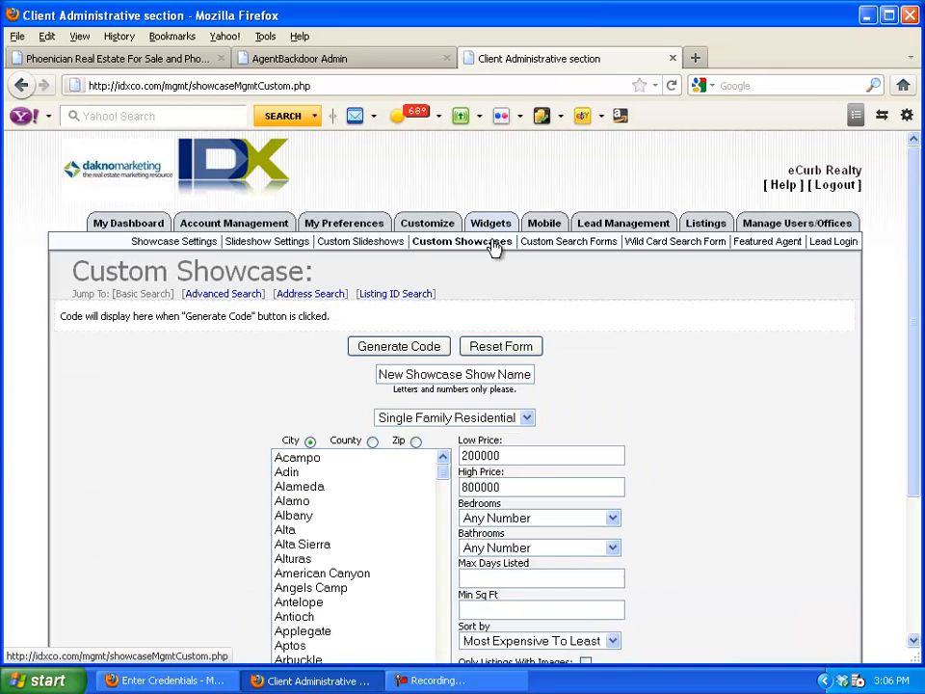
scroll(237, 414, "down", 3)
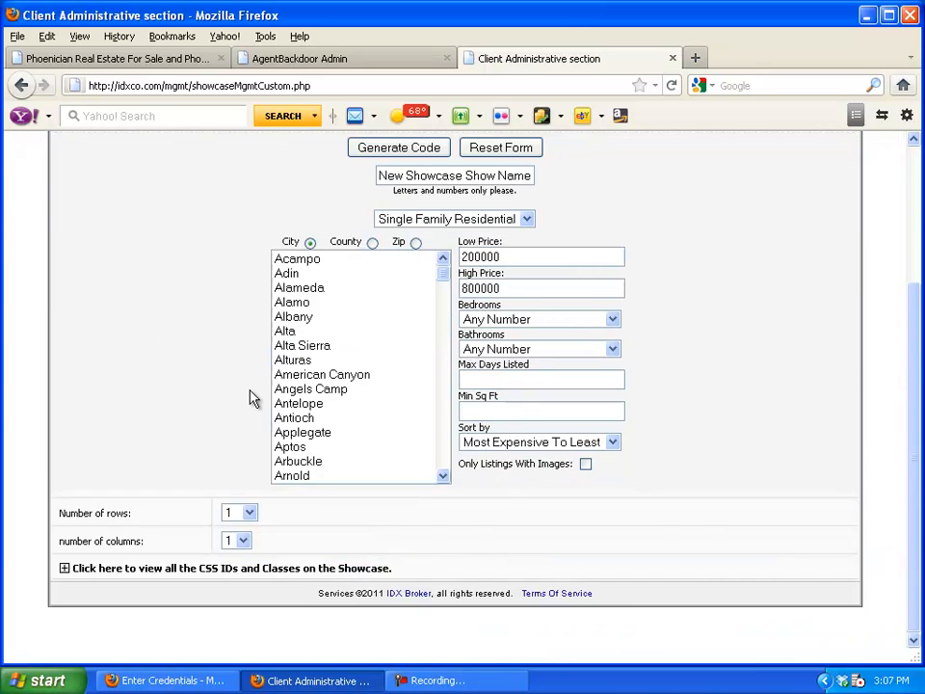
scroll(248, 398, "up", 3)
left_click(321, 237)
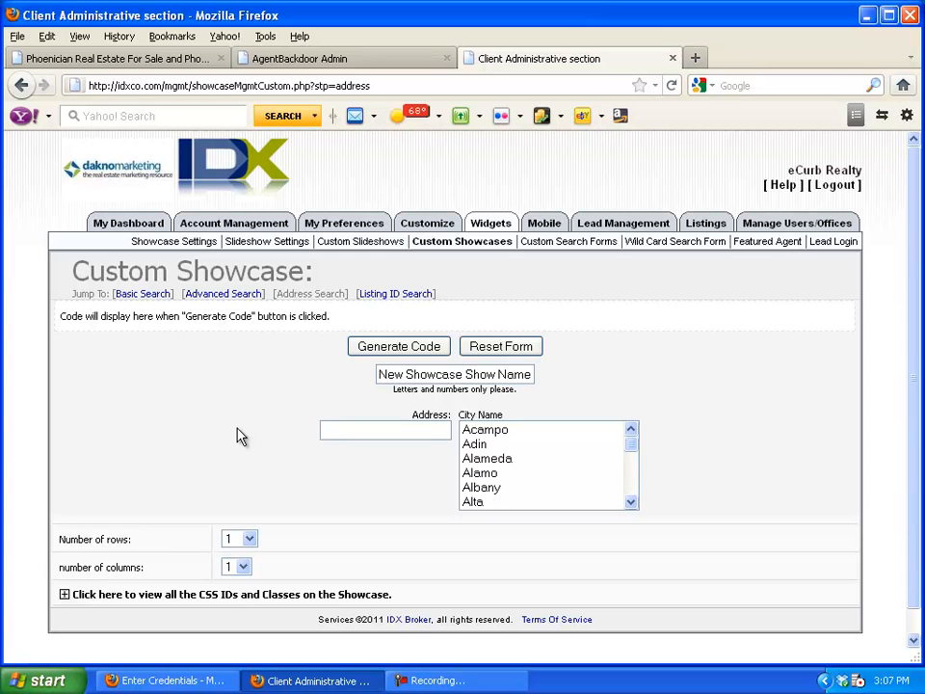
left_click(357, 427)
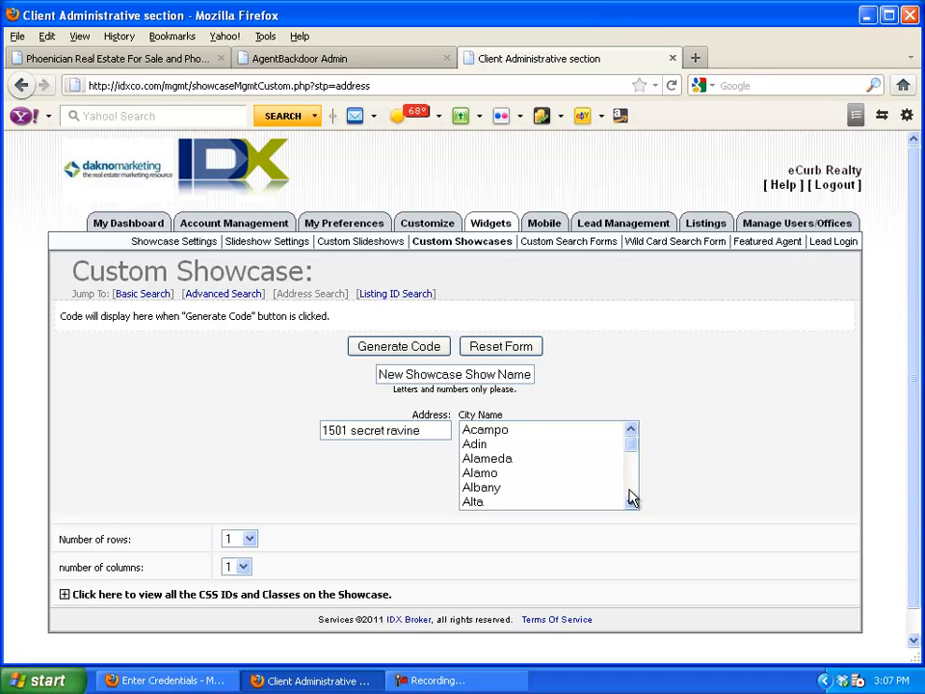
Choose Roseville as the city and set the showcase to 10 rows
scroll(631, 496, "down", 4)
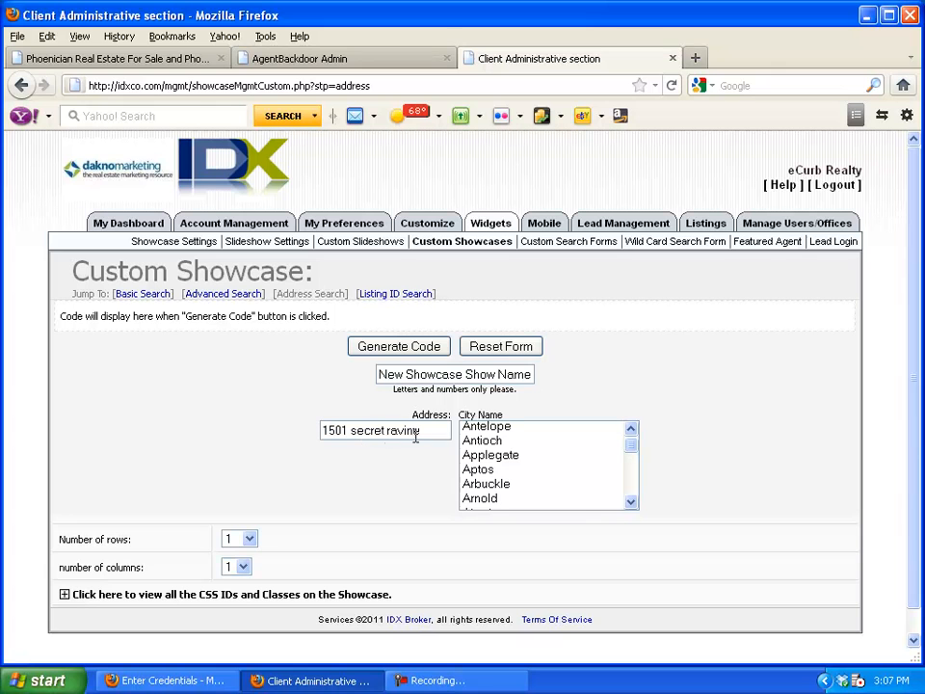
scroll(633, 491, "down", 10)
scroll(632, 491, "down", 15)
scroll(632, 492, "down", 12)
scroll(633, 503, "down", 5)
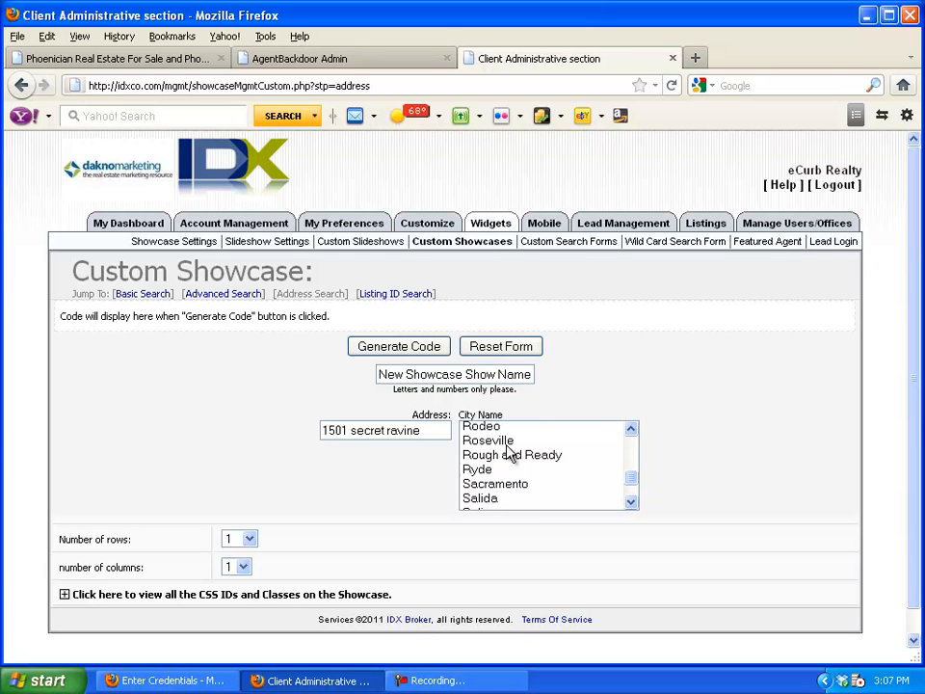
left_click(510, 445)
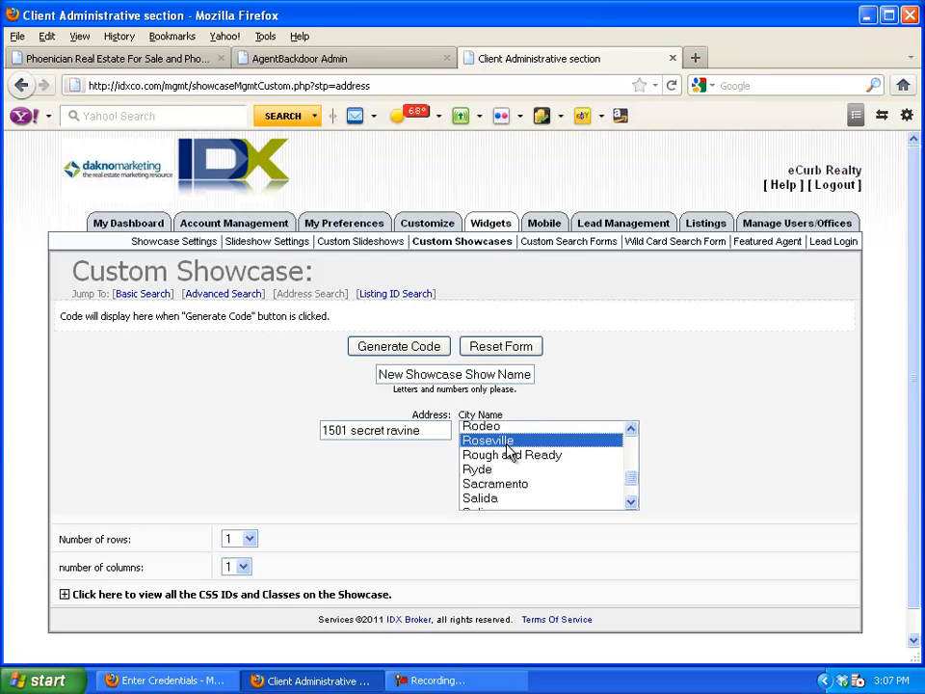
left_click(249, 540)
left_click(235, 679)
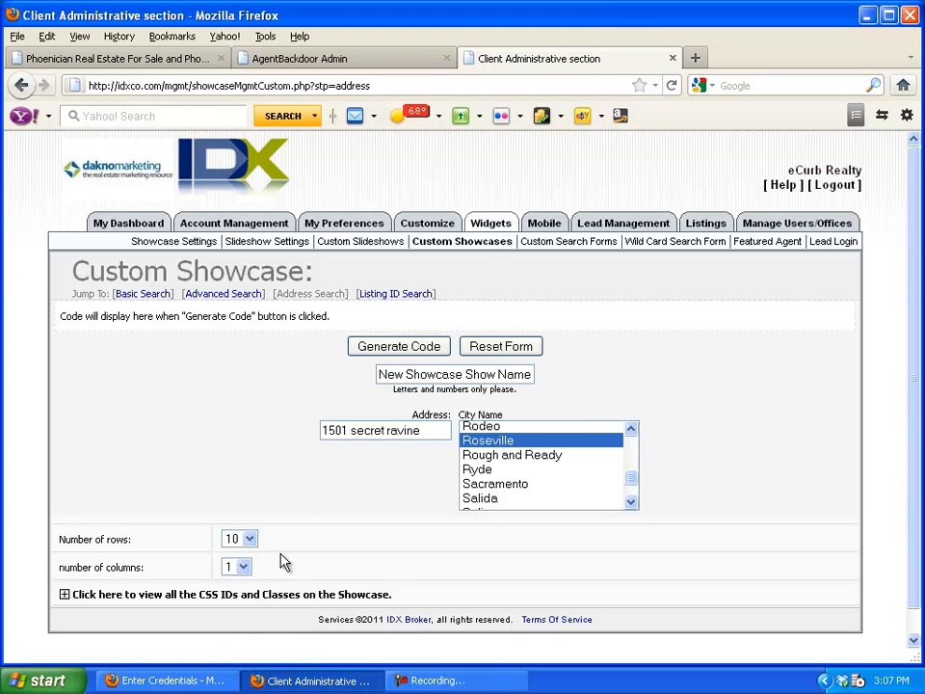
scroll(319, 511, "down", 1)
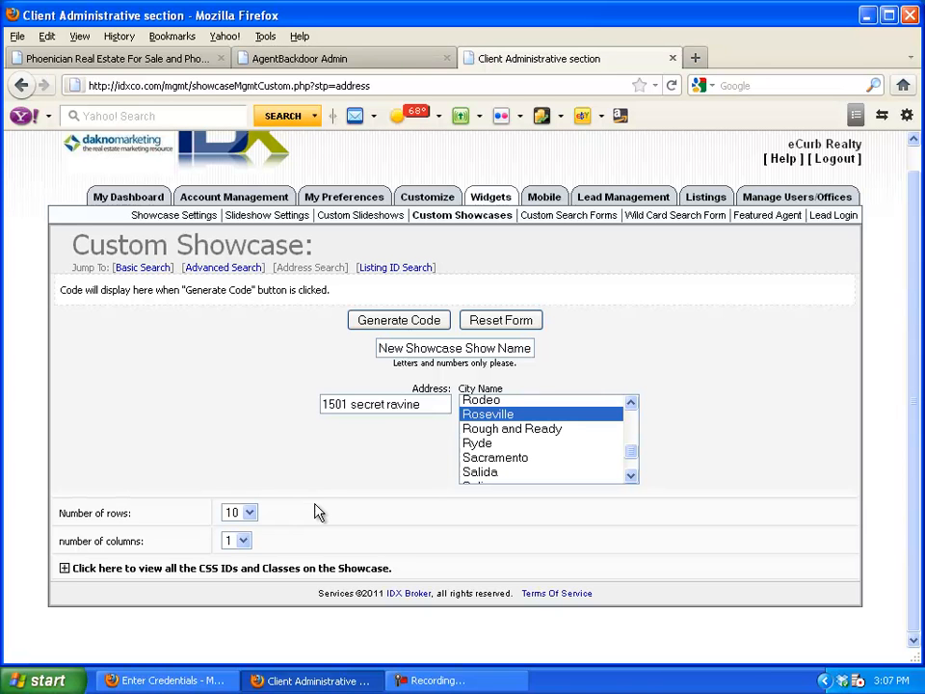
left_click(241, 540)
Set the showcase to 3 columns, generate its script code, and copy it
left_click(244, 591)
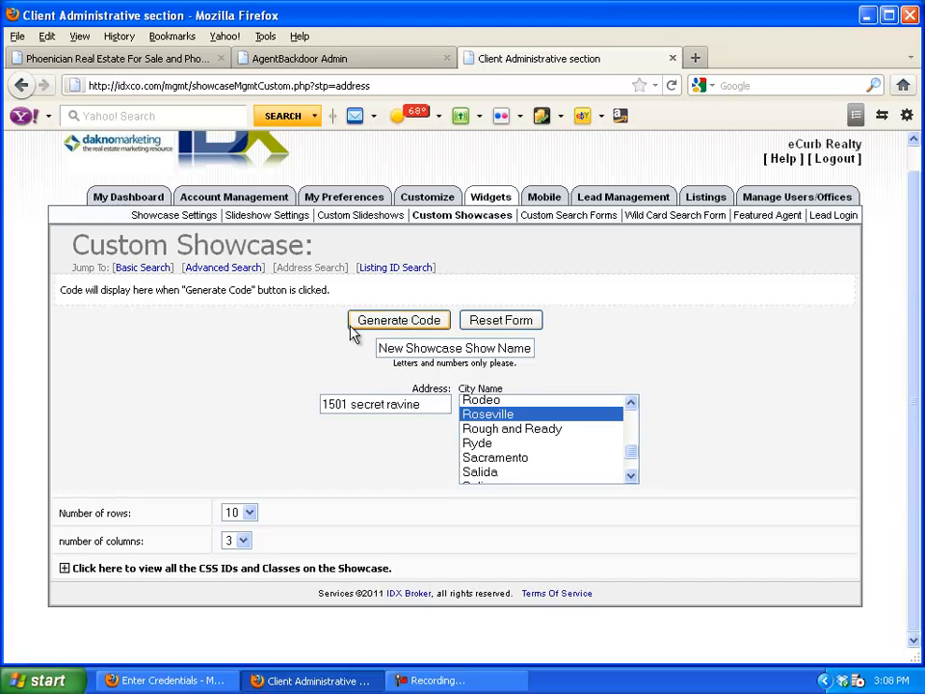
left_click(385, 329)
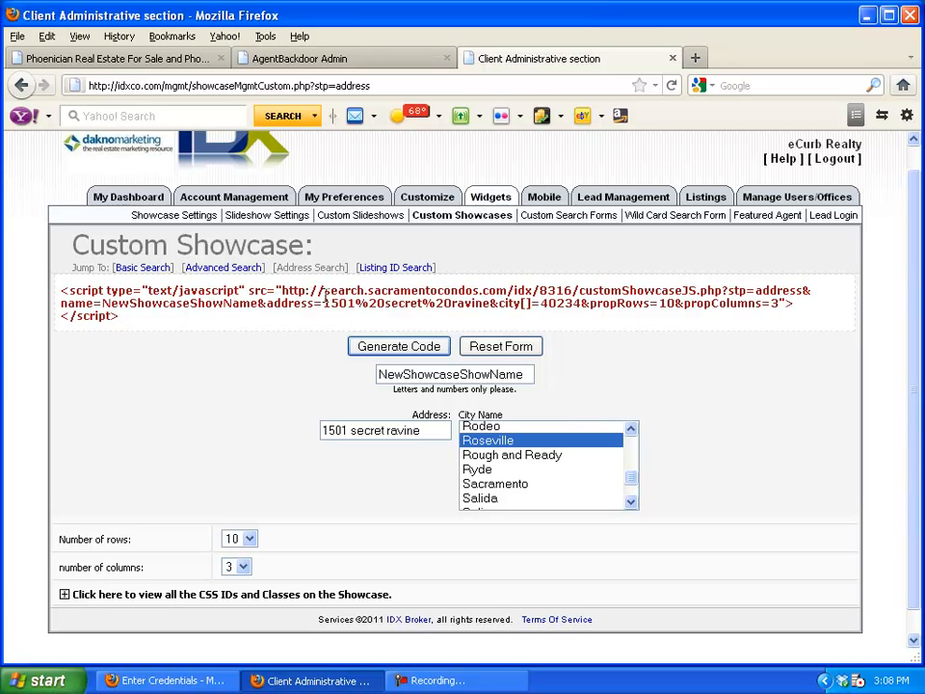
left_click_drag(121, 317, 61, 293)
key("ctrl+c")
right_click(90, 300)
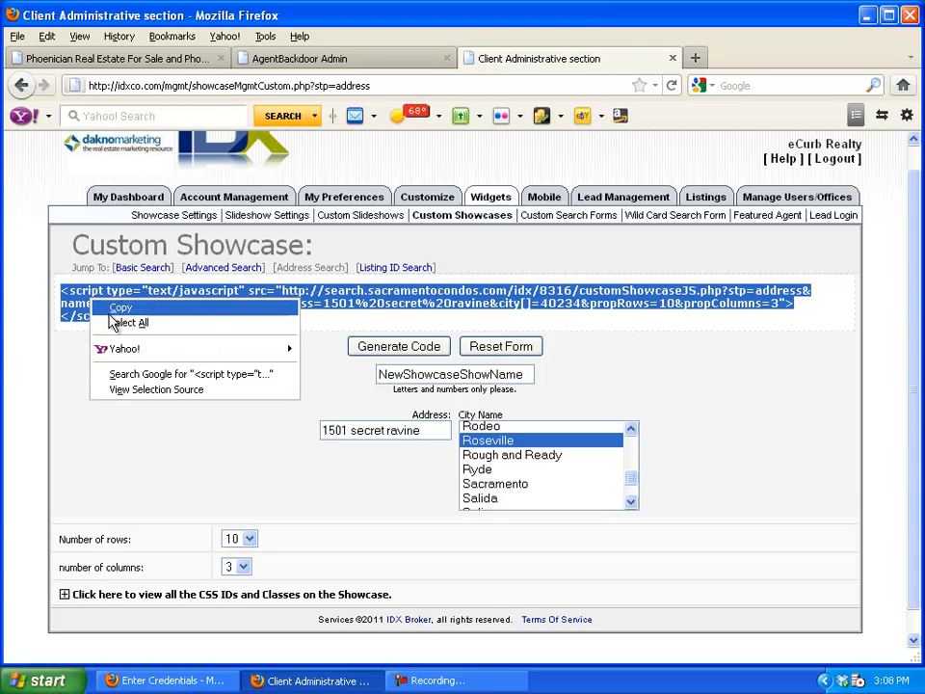
left_click(119, 309)
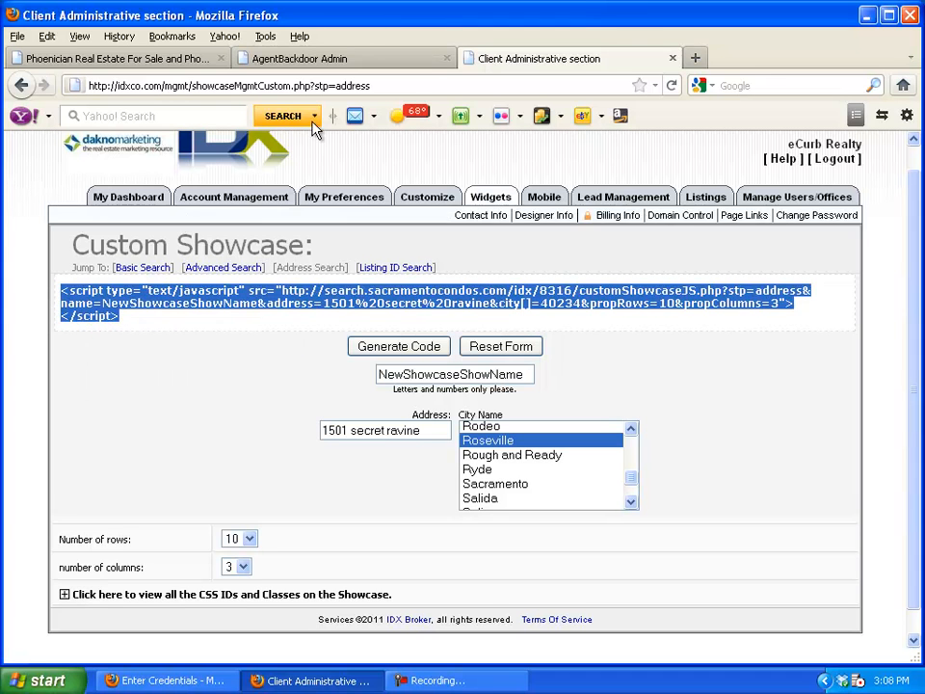
left_click(340, 63)
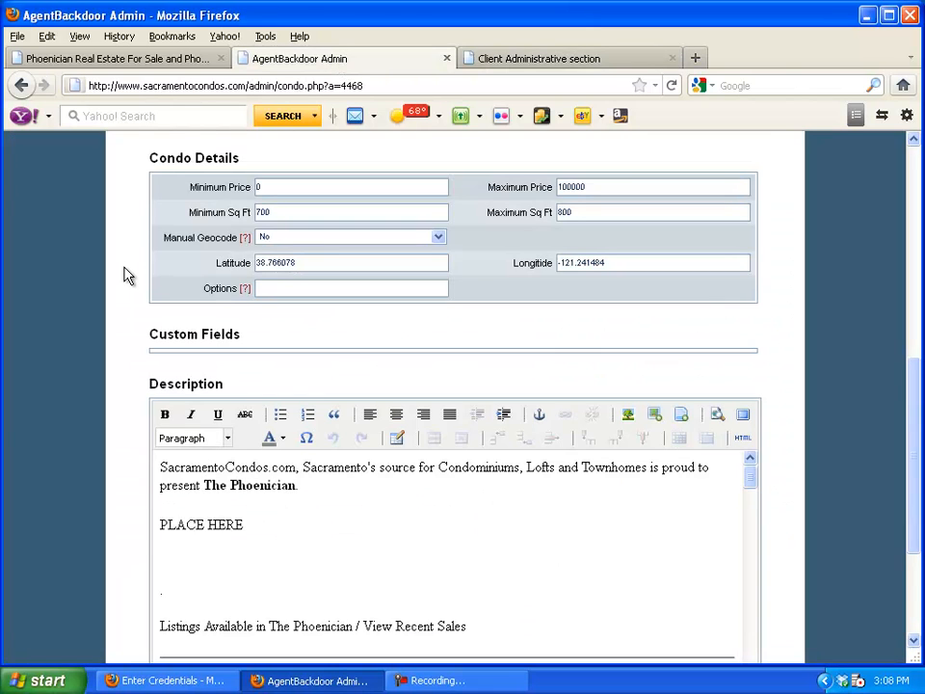
Select the PLACE HERE placeholder and bring up the description's HTML Source Editor
scroll(124, 275, "down", 2)
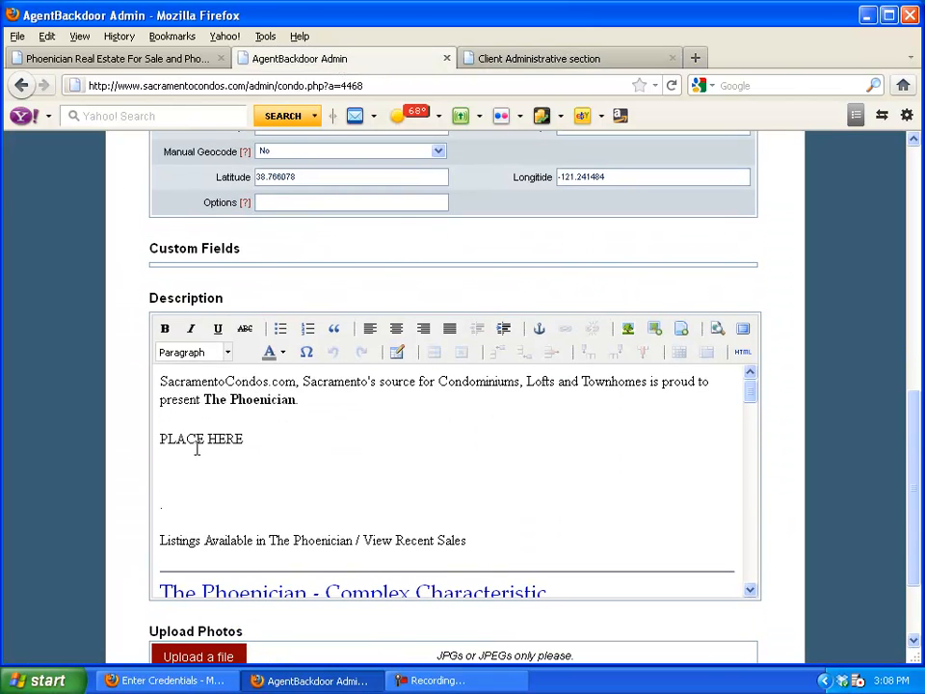
left_click_drag(247, 440, 162, 449)
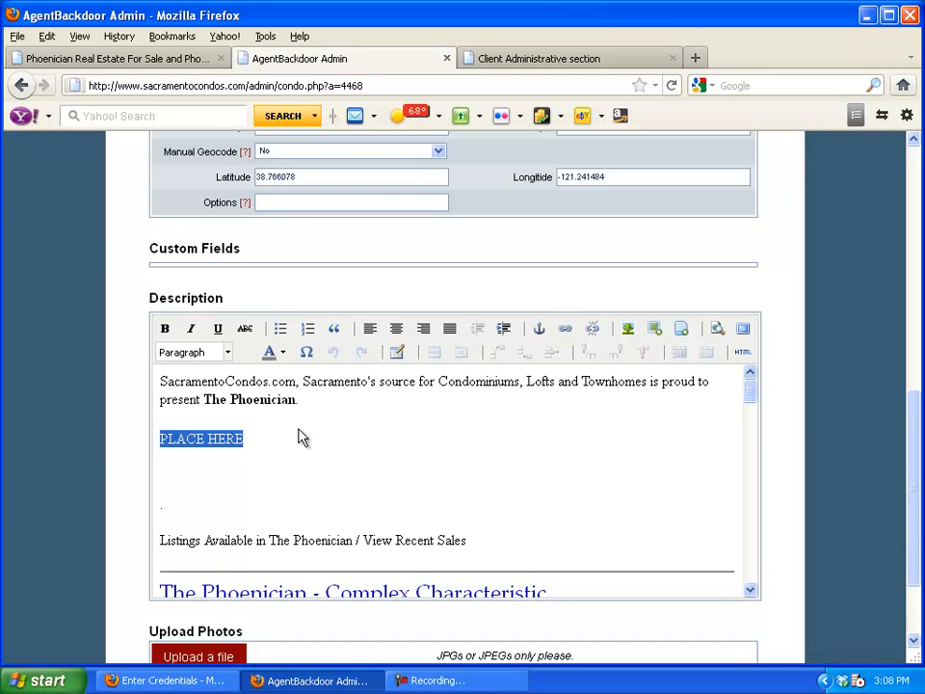
left_click(746, 357)
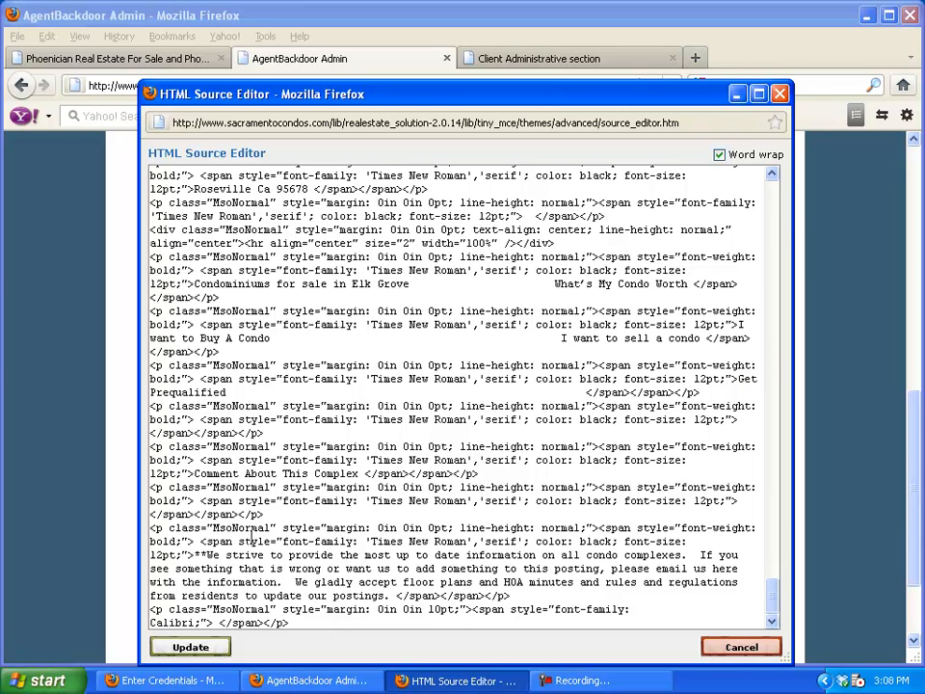
Replace PLACE HERE in the HTML source with the pasted showcase script tag
scroll(395, 383, "up", 10)
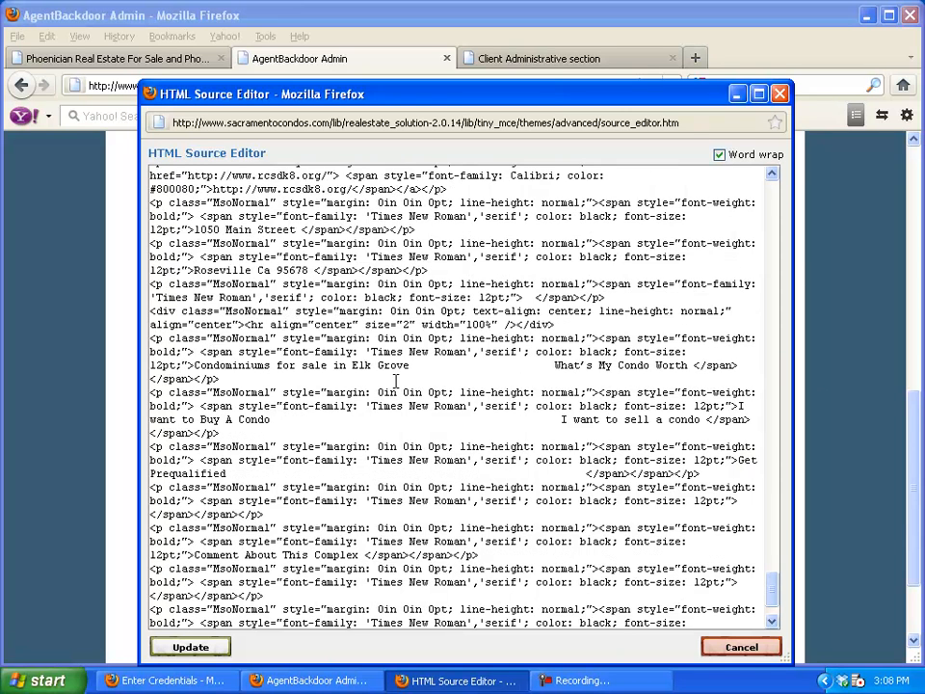
scroll(395, 380, "up", 10)
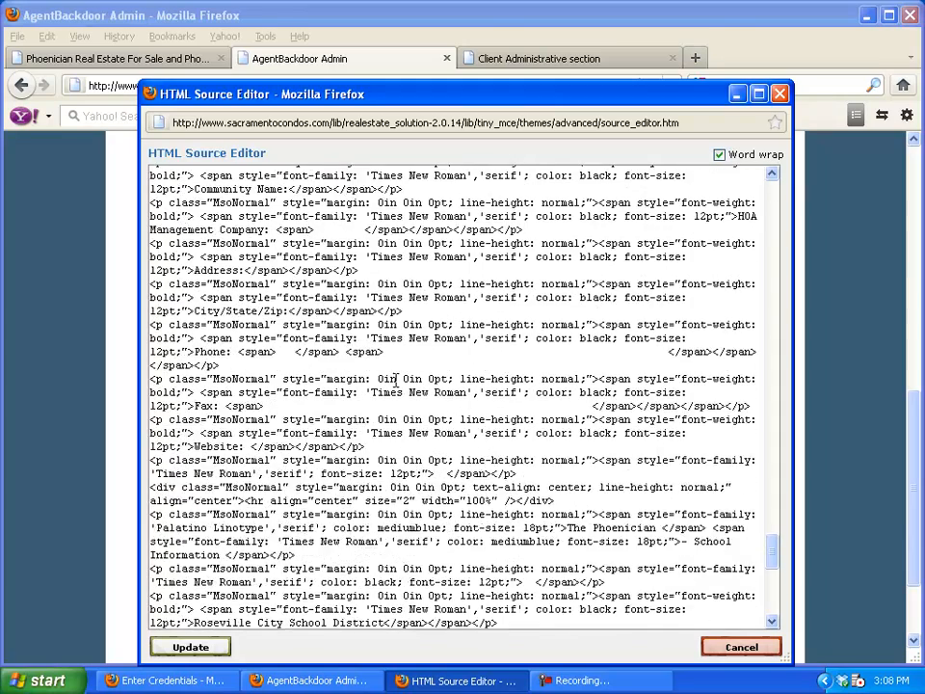
scroll(386, 378, "up", 5)
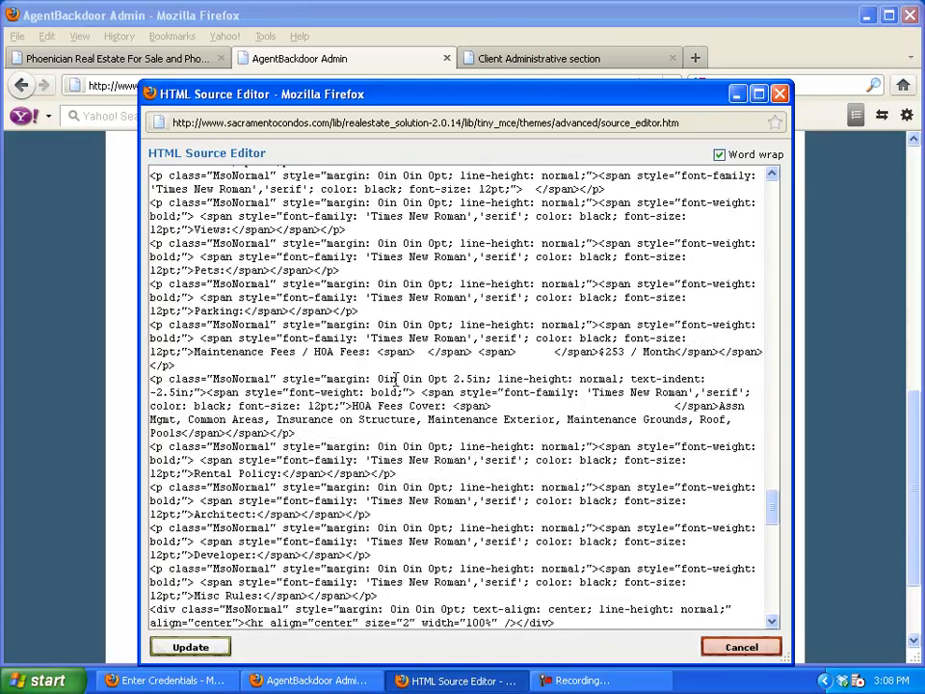
left_click_drag(768, 504, 761, 193)
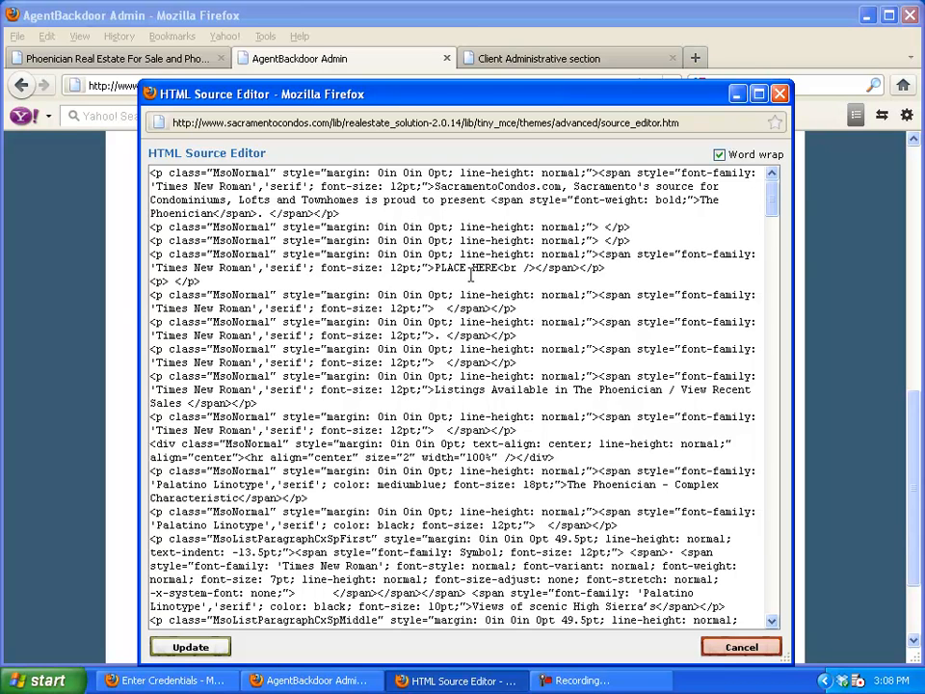
left_click_drag(497, 267, 436, 268)
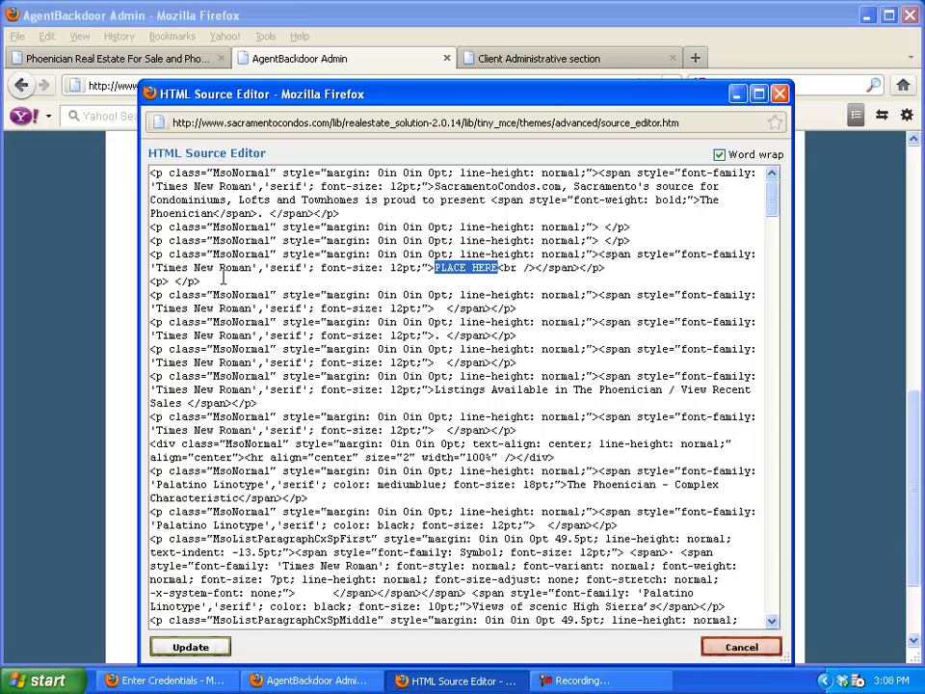
key("Delete")
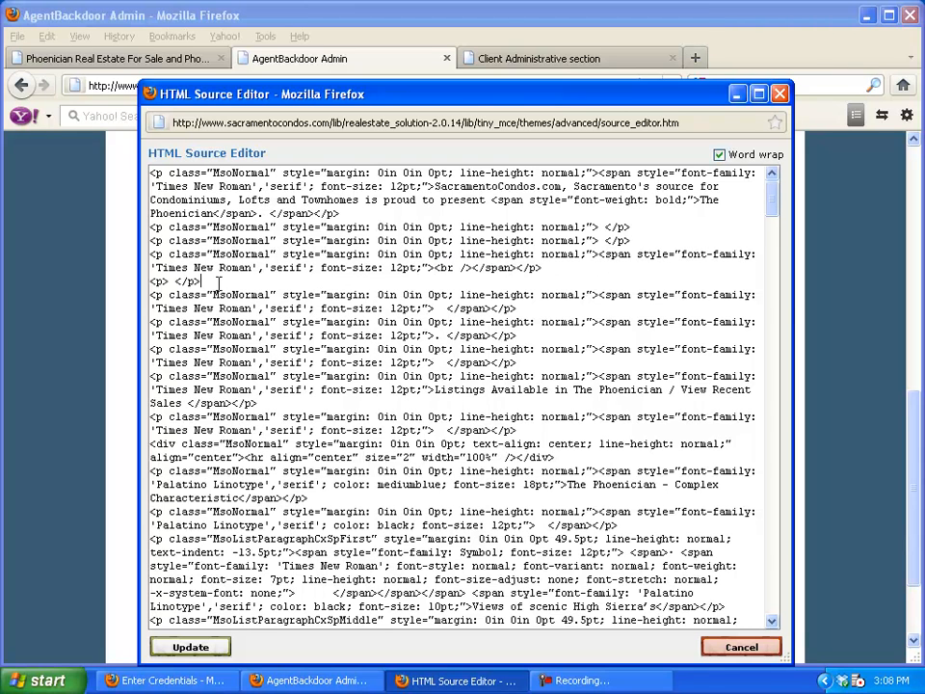
key("Return")
key("Return")
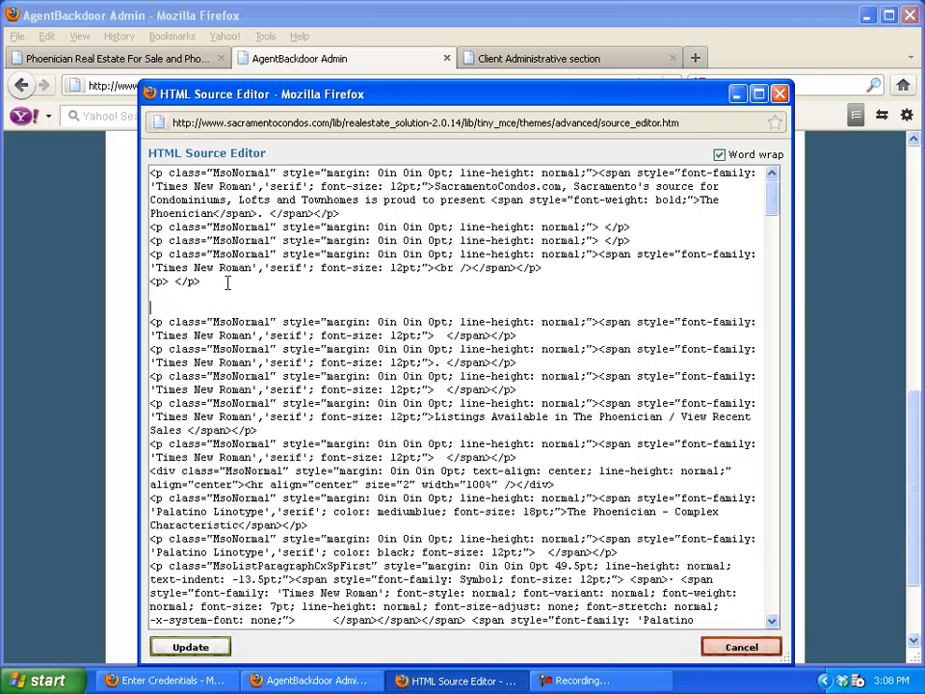
key("Return")
right_click(173, 304)
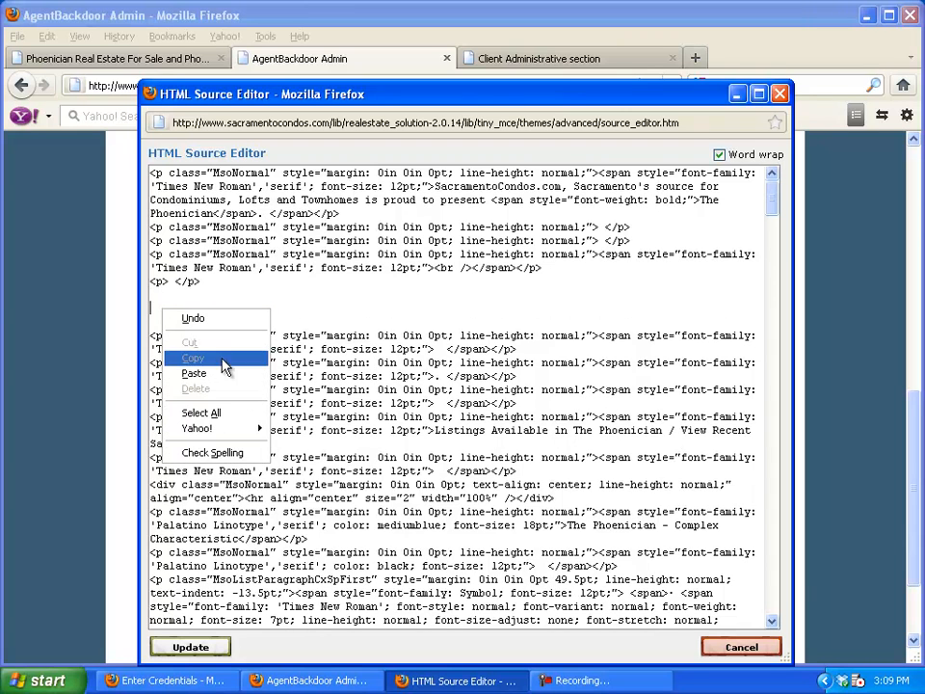
left_click(222, 374)
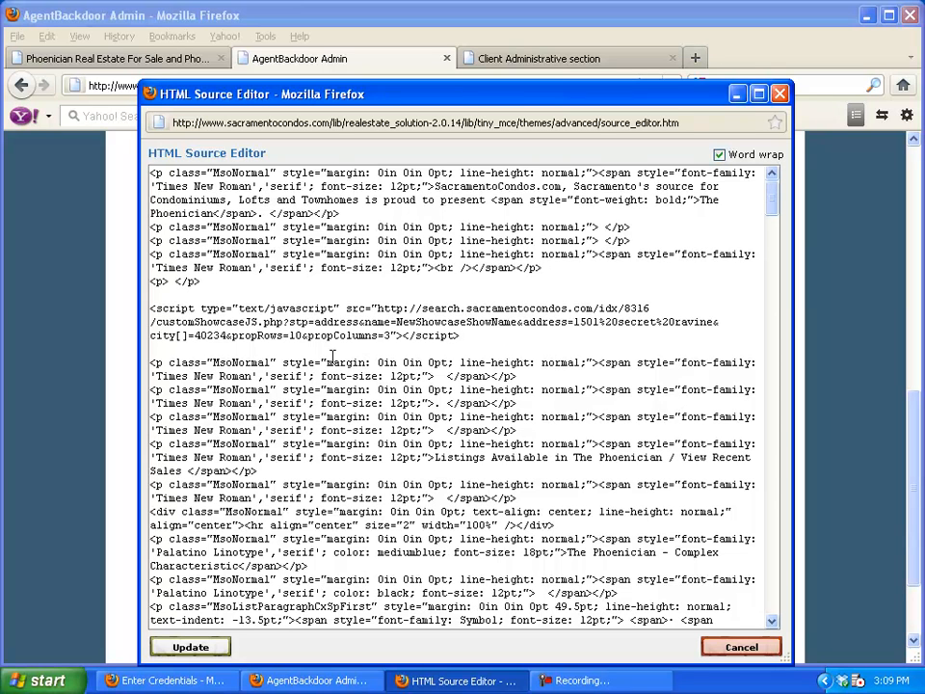
Apply the source changes to the description and save the Phoenician condo record
left_click(222, 646)
scroll(183, 492, "down", 1)
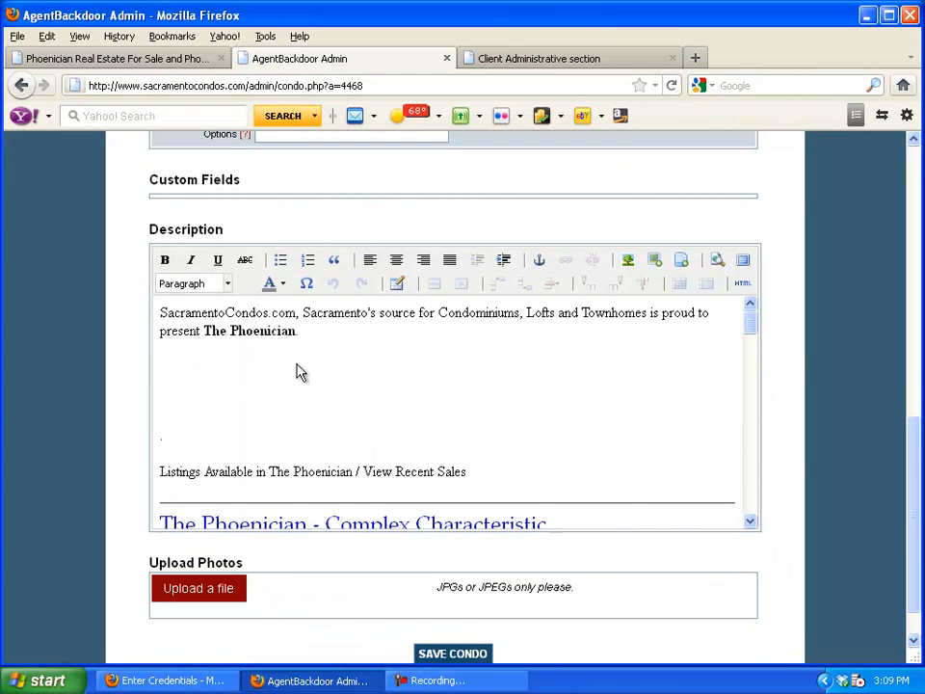
scroll(137, 424, "down", 1)
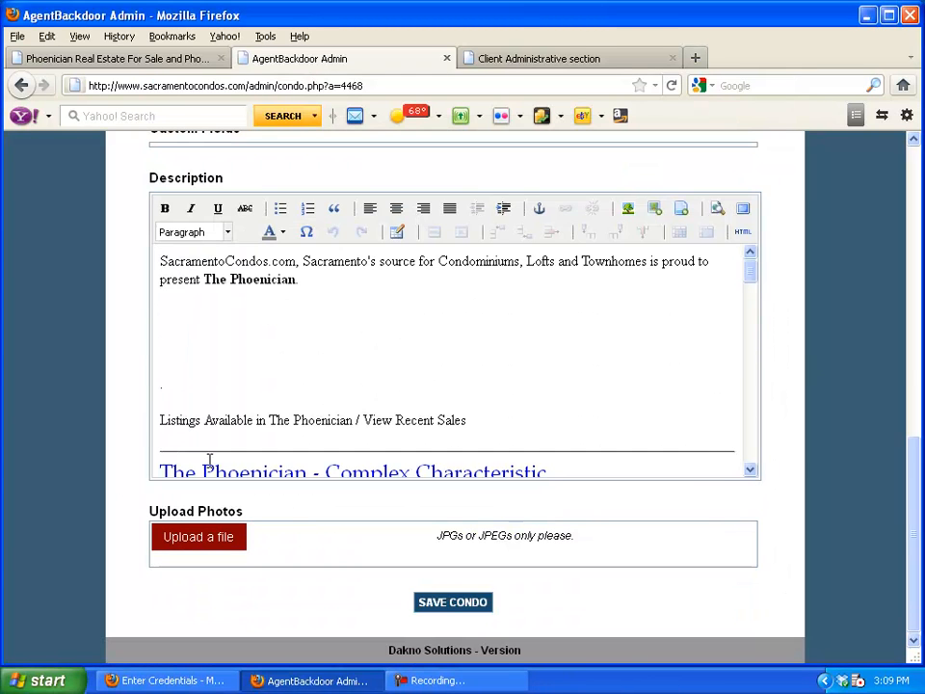
left_click(434, 603)
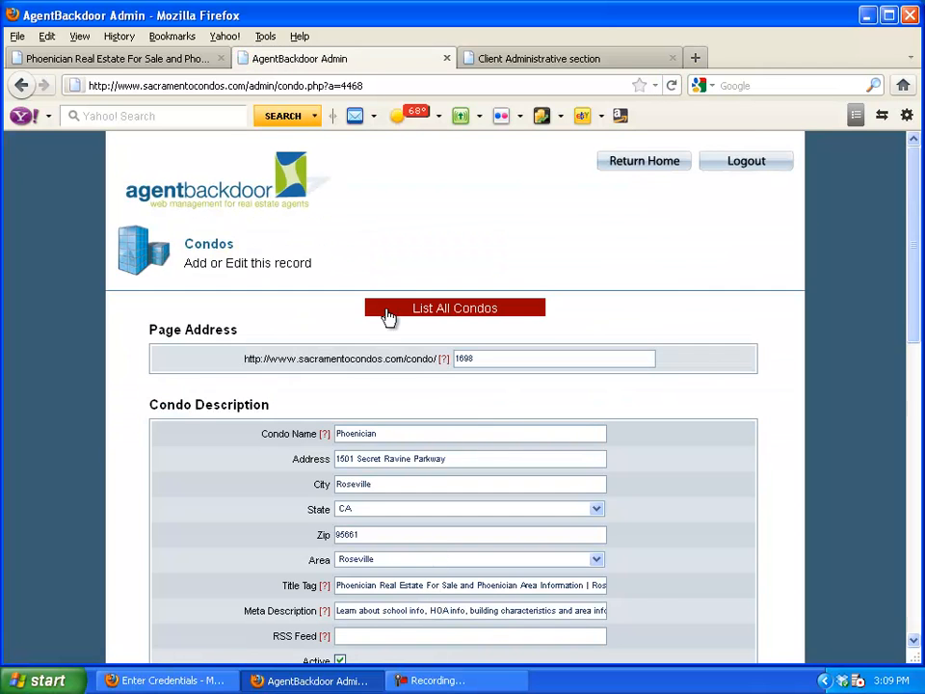
left_click(53, 58)
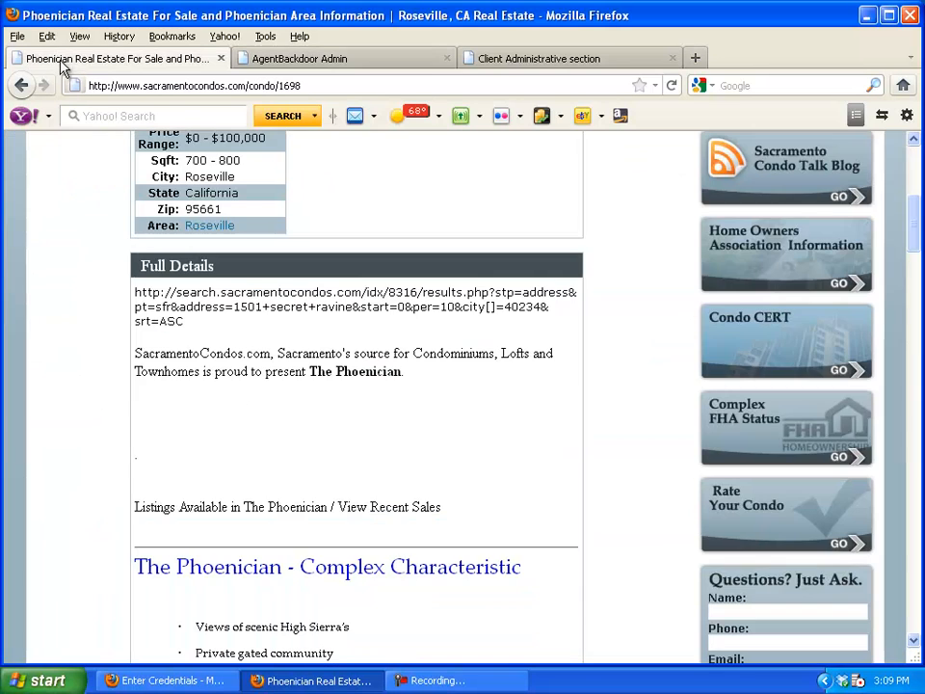
scroll(94, 296, "up", 1)
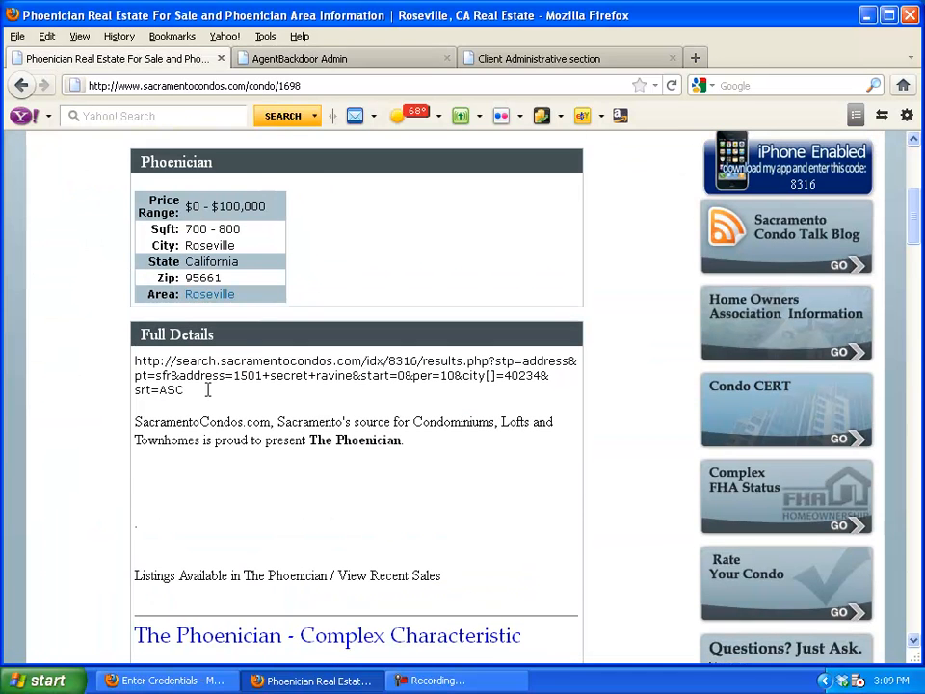
left_click(672, 85)
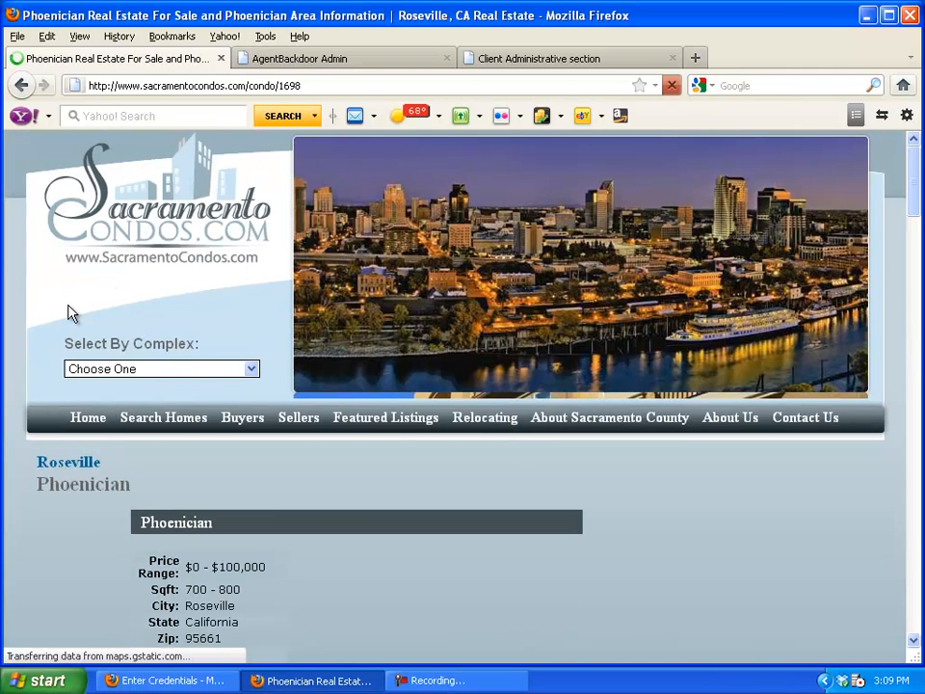
scroll(67, 313, "down", 2)
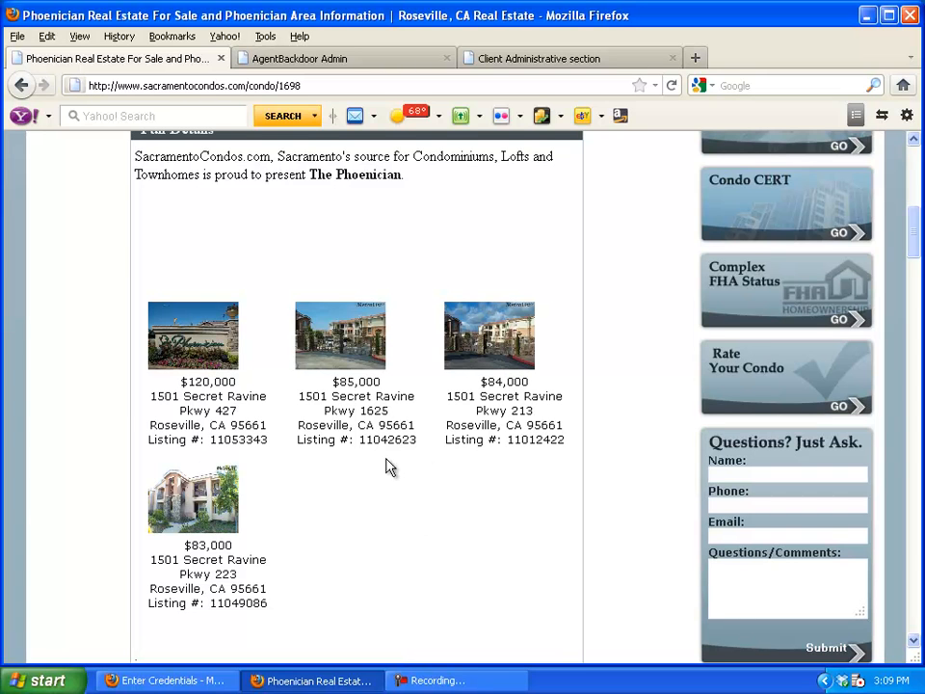
scroll(201, 347, "down", 1)
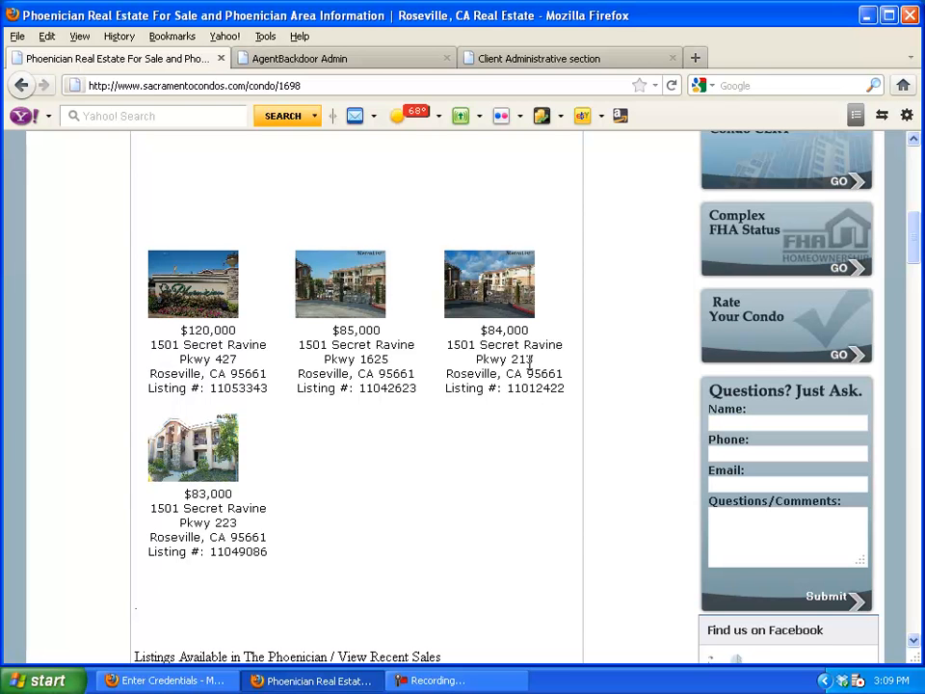
scroll(529, 364, "up", 1)
scroll(528, 366, "down", 2)
scroll(185, 231, "up", 1)
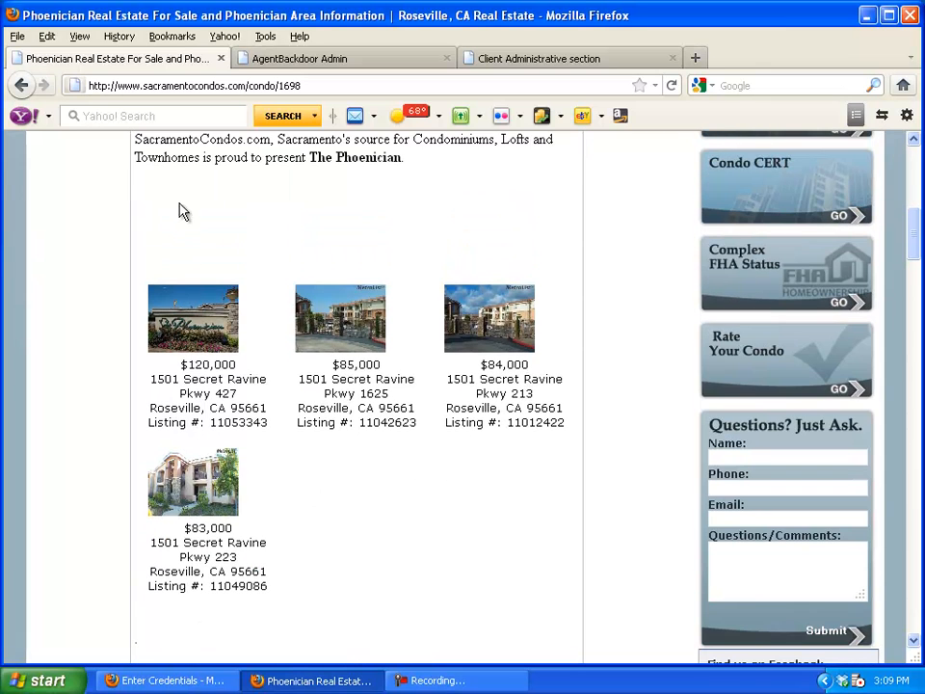
left_click(313, 63)
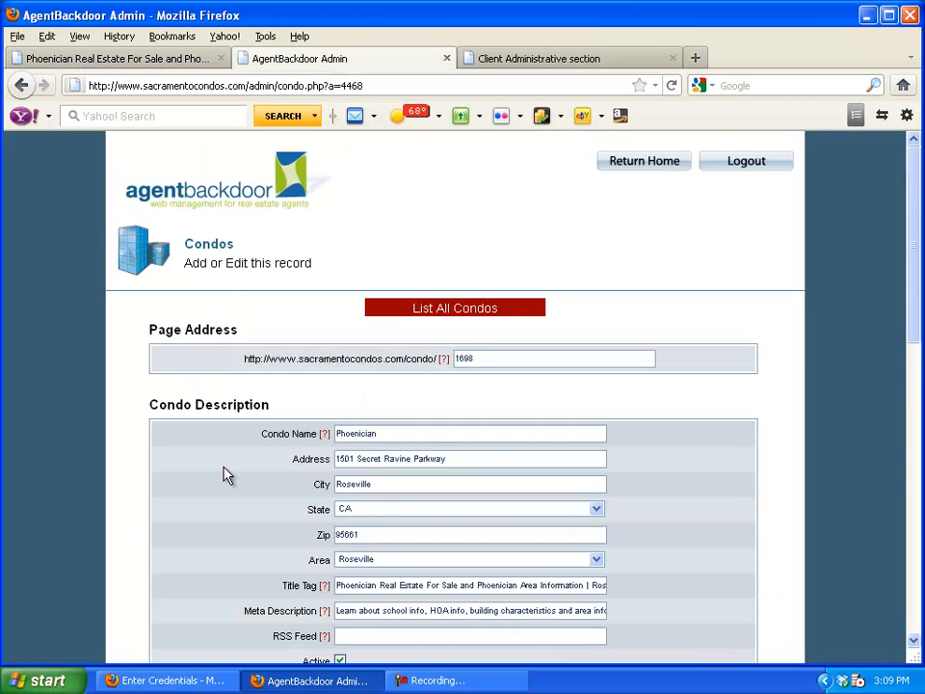
Check the showcase script at the top of the description's HTML source and apply it
scroll(228, 474, "down", 8)
scroll(667, 529, "down", 1)
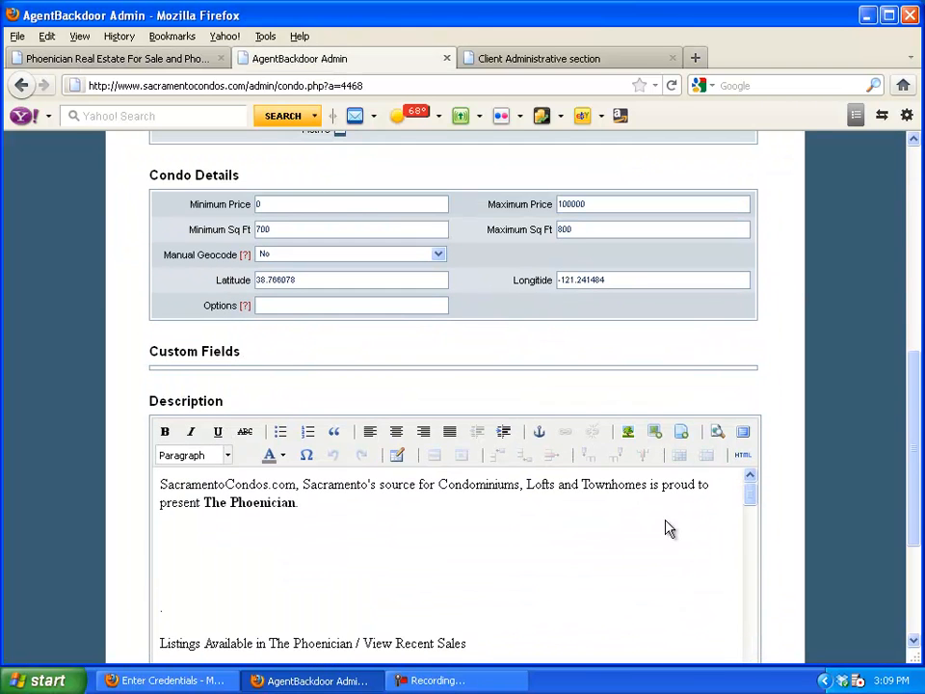
left_click(750, 463)
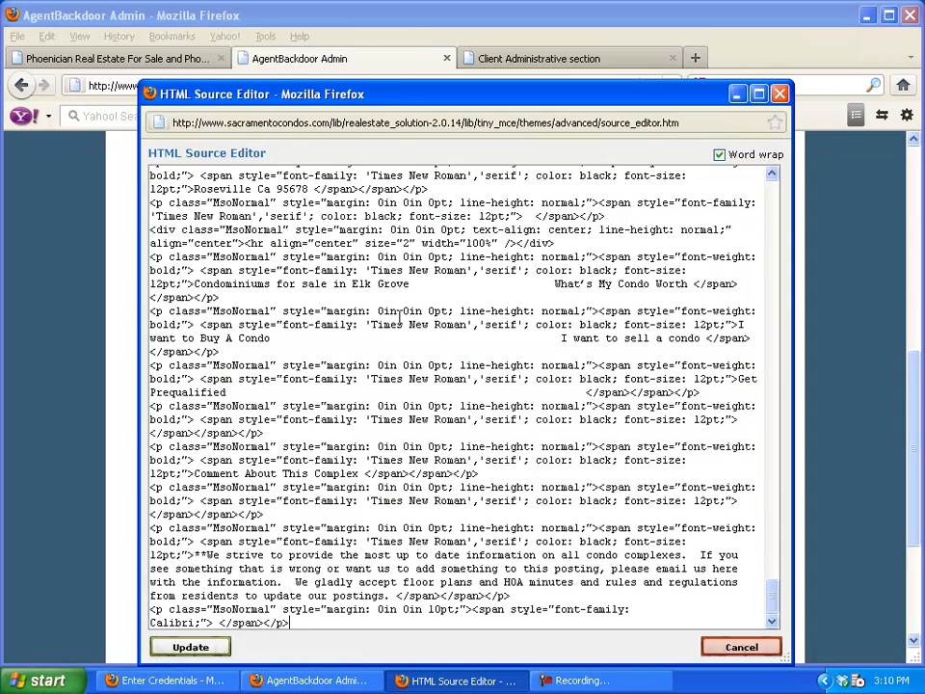
scroll(399, 319, "up", 15)
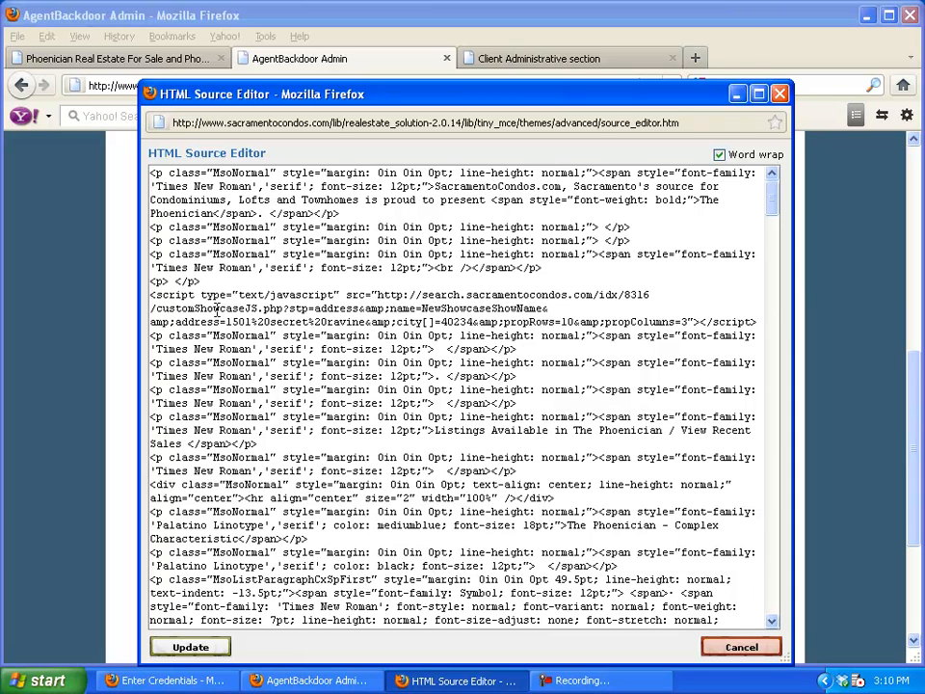
left_click(190, 647)
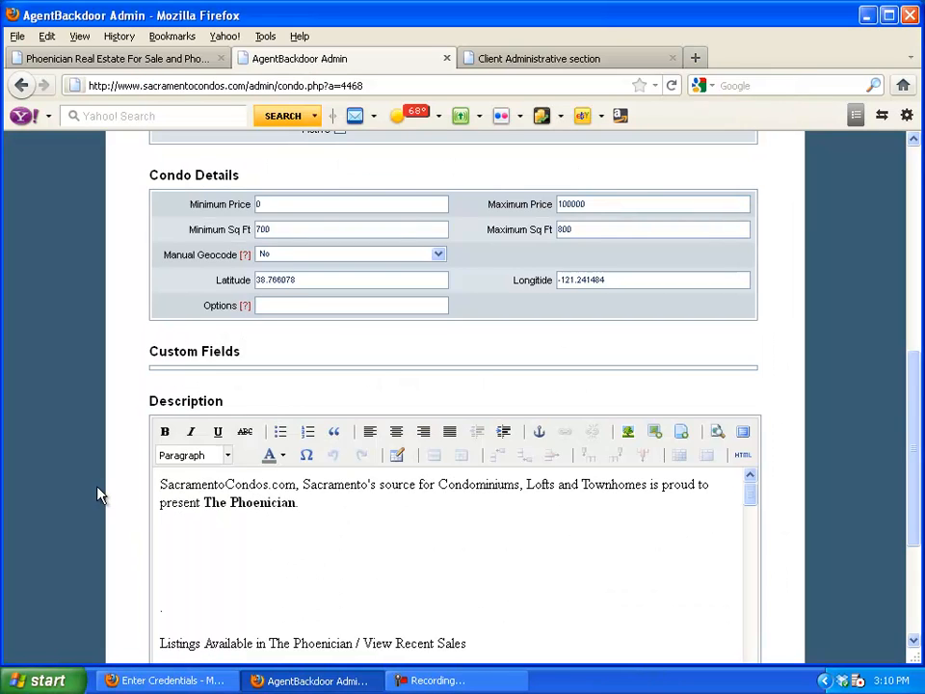
Save the Phoenician condo record again and reload the Phoenician condo page
scroll(116, 492, "down", 4)
left_click(421, 607)
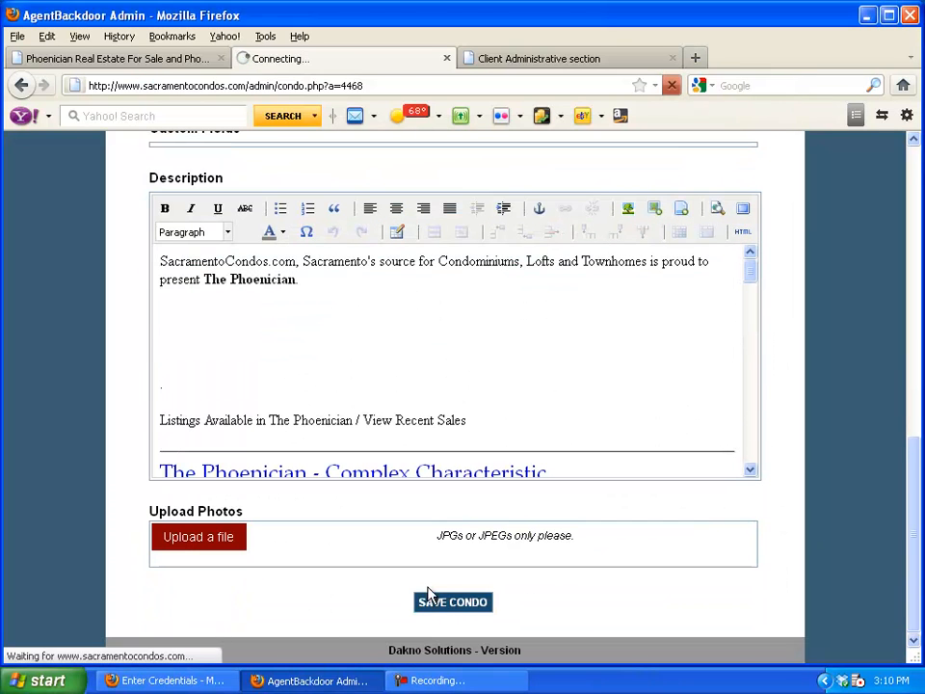
left_click(135, 61)
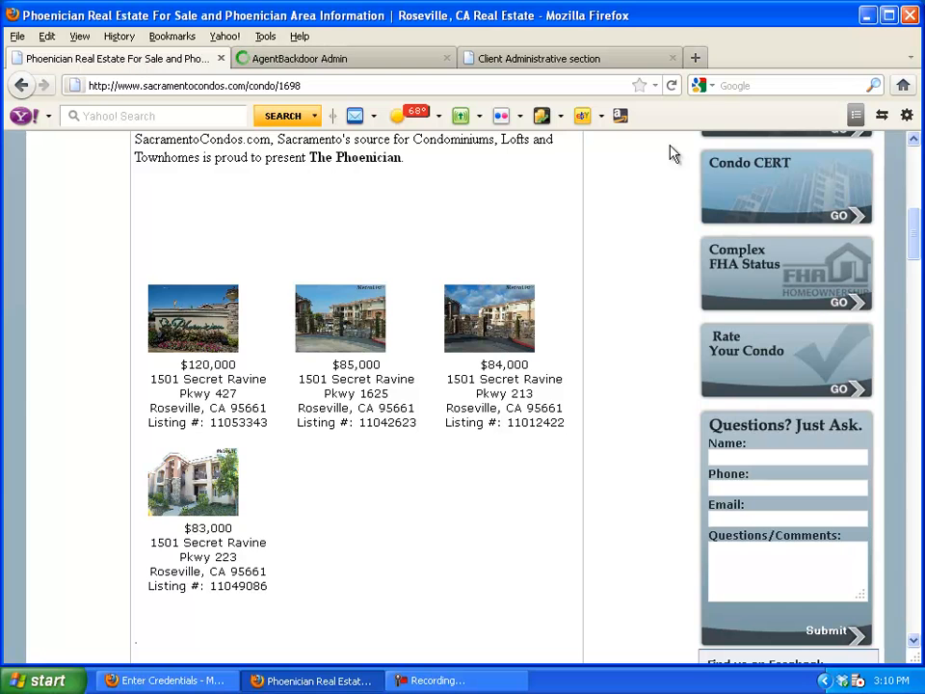
left_click(673, 86)
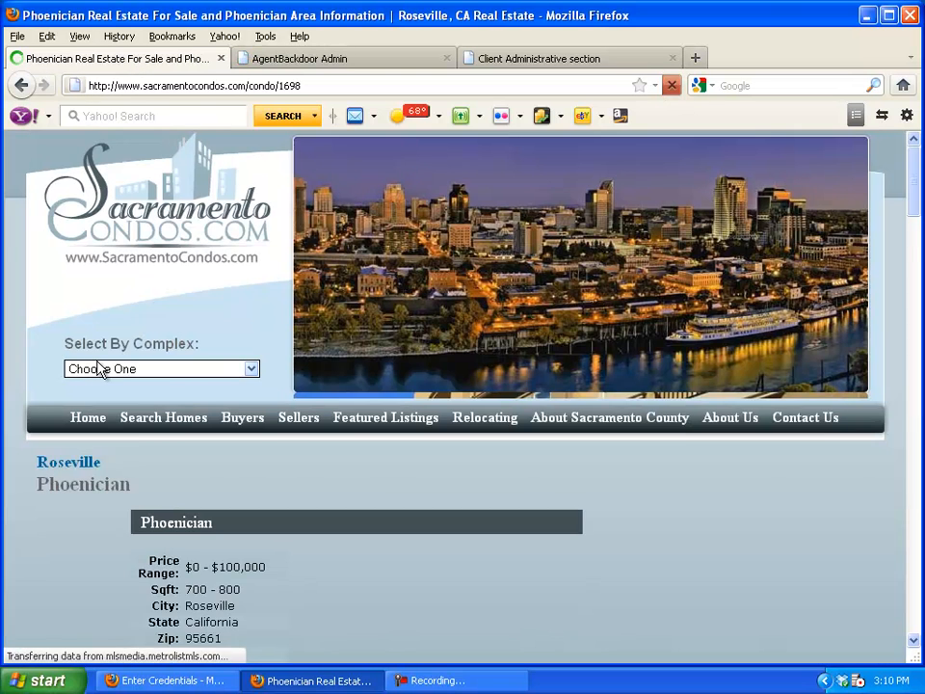
scroll(96, 369, "up", 8)
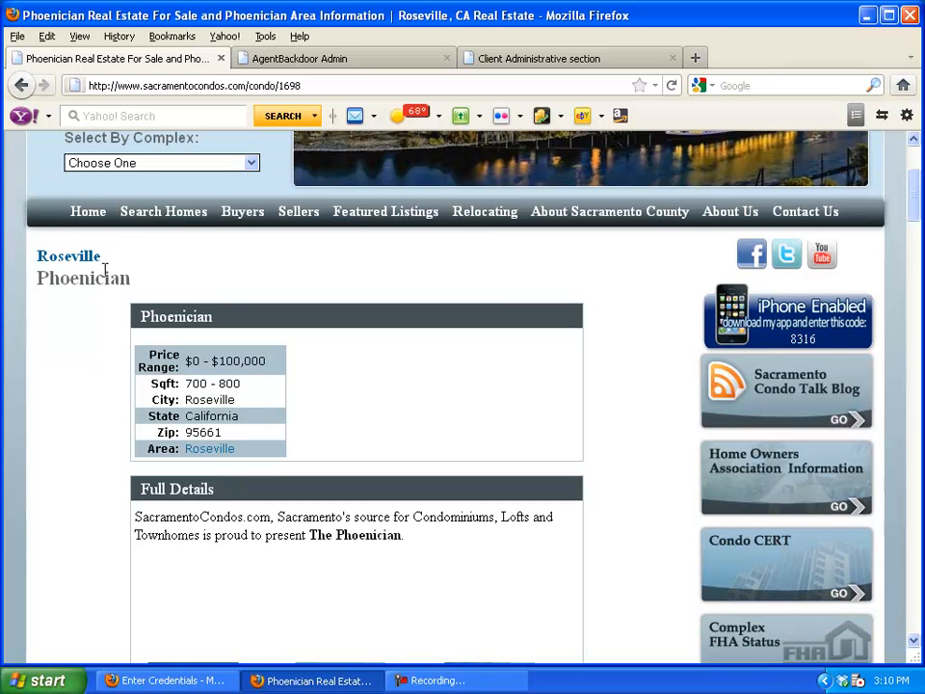
scroll(58, 406, "down", 5)
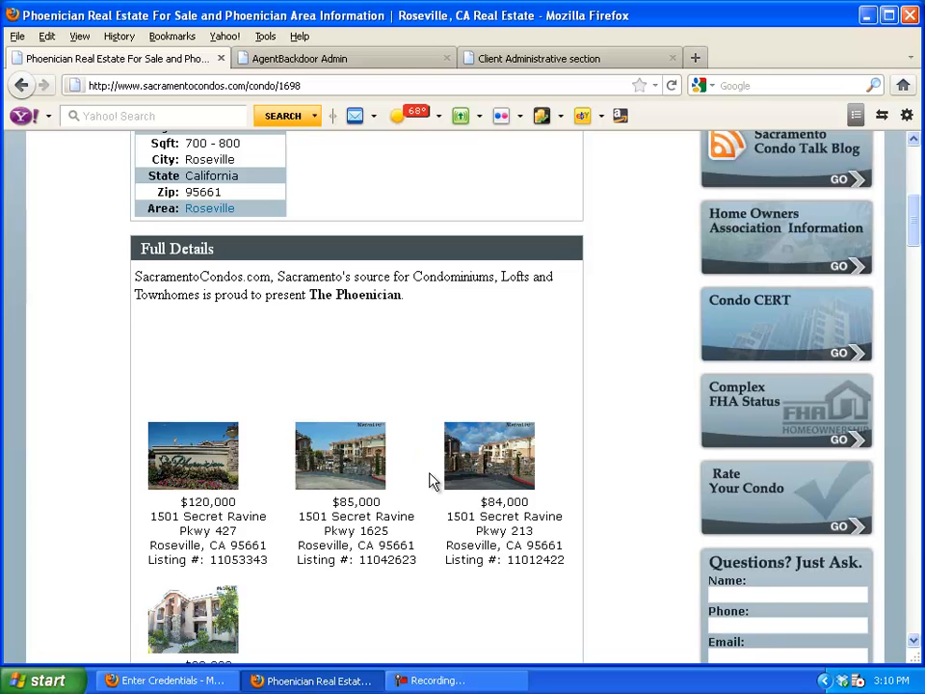
scroll(432, 481, "down", 1)
left_click(212, 393)
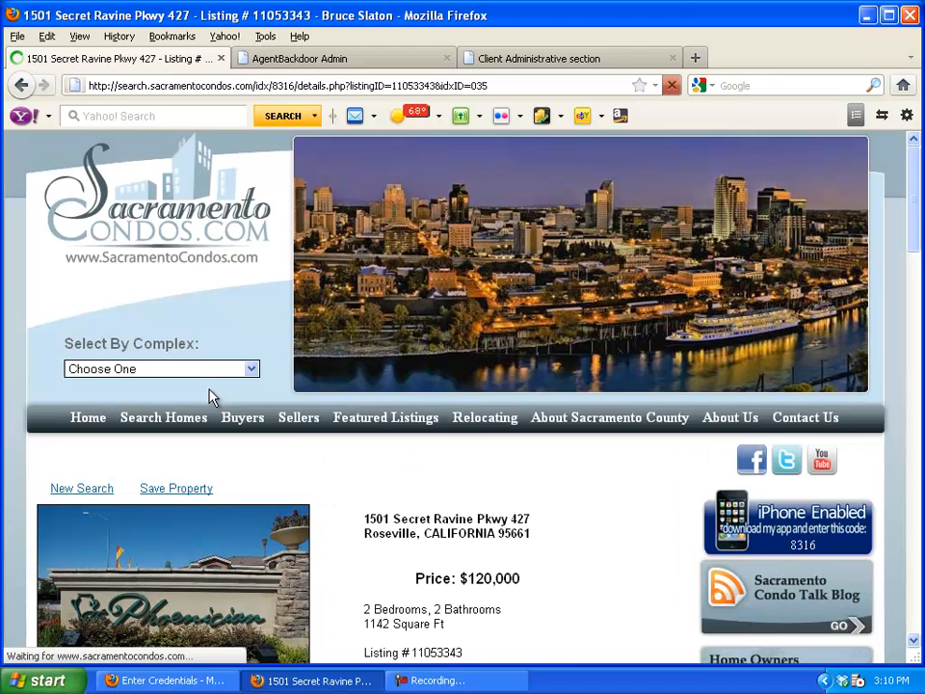
scroll(211, 393, "down", 3)
scroll(213, 397, "down", 2)
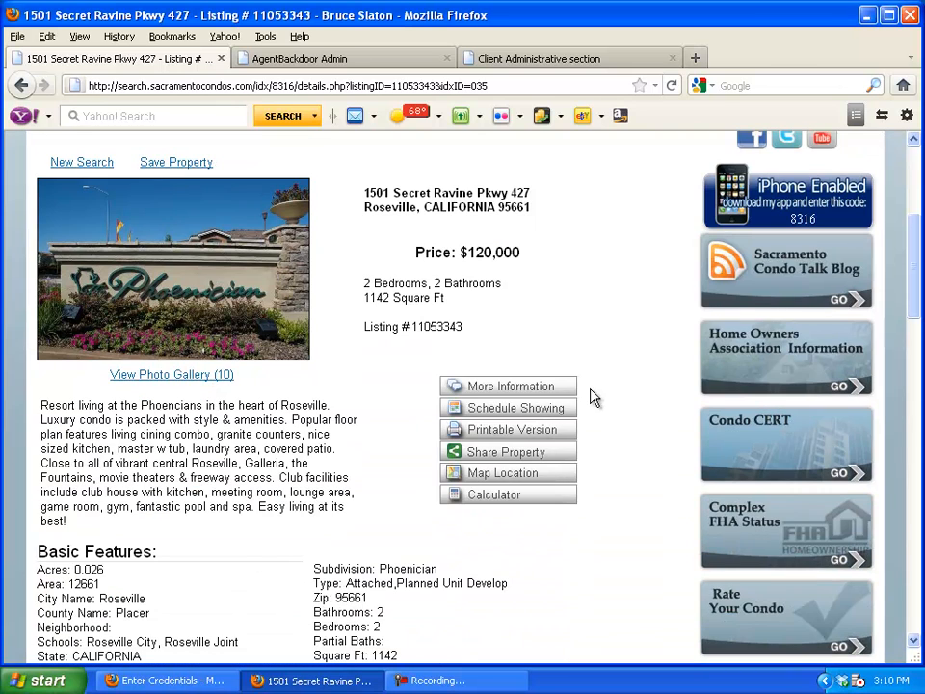
Open the listing's 10-photo gallery and browse through its interior photos
left_click(178, 376)
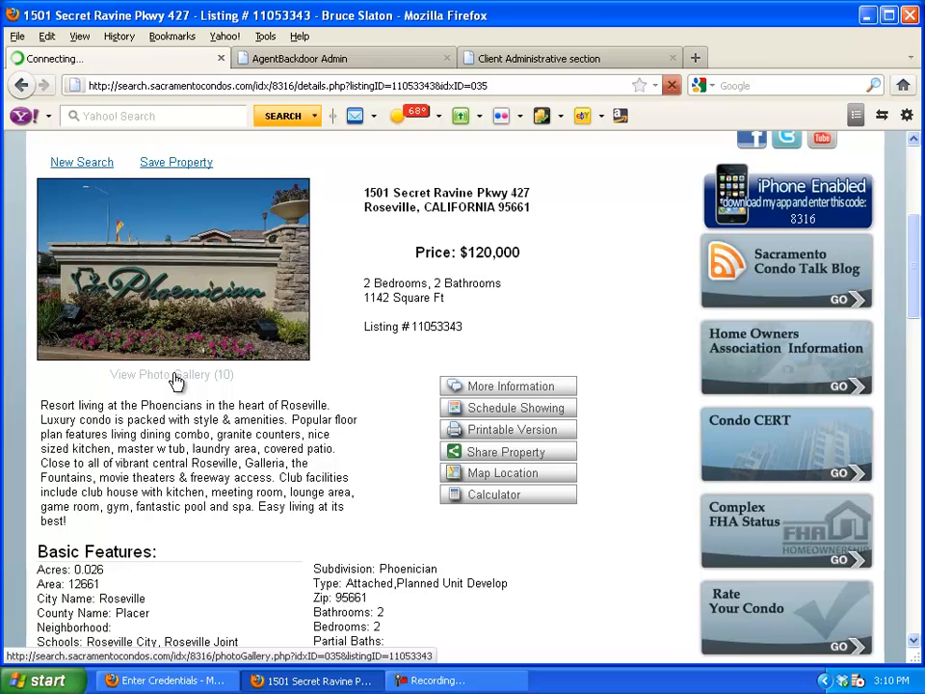
scroll(371, 379, "down", 3)
scroll(371, 380, "down", 20)
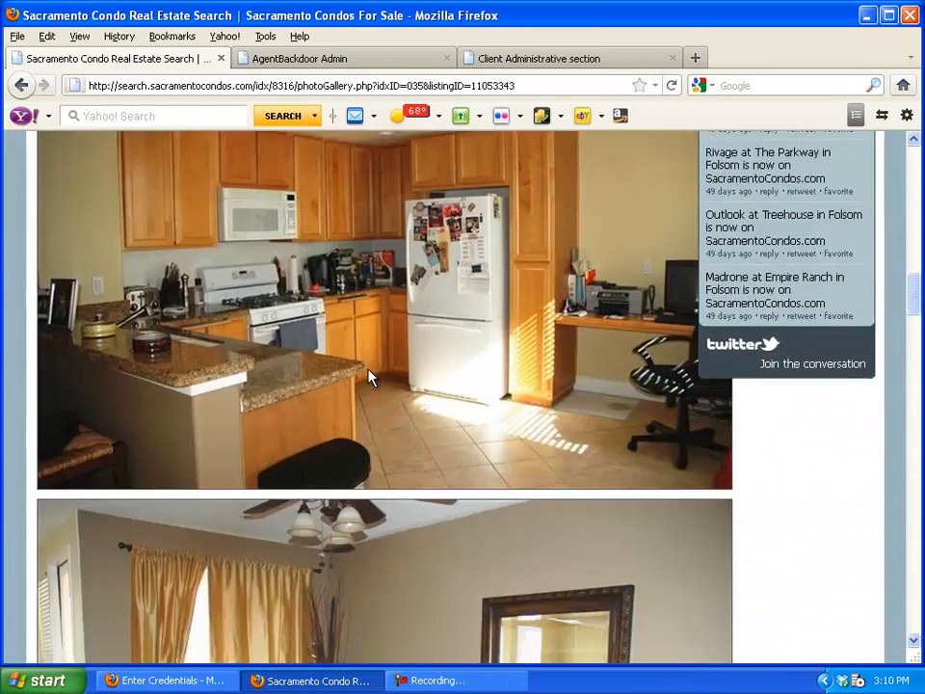
scroll(371, 378, "down", 15)
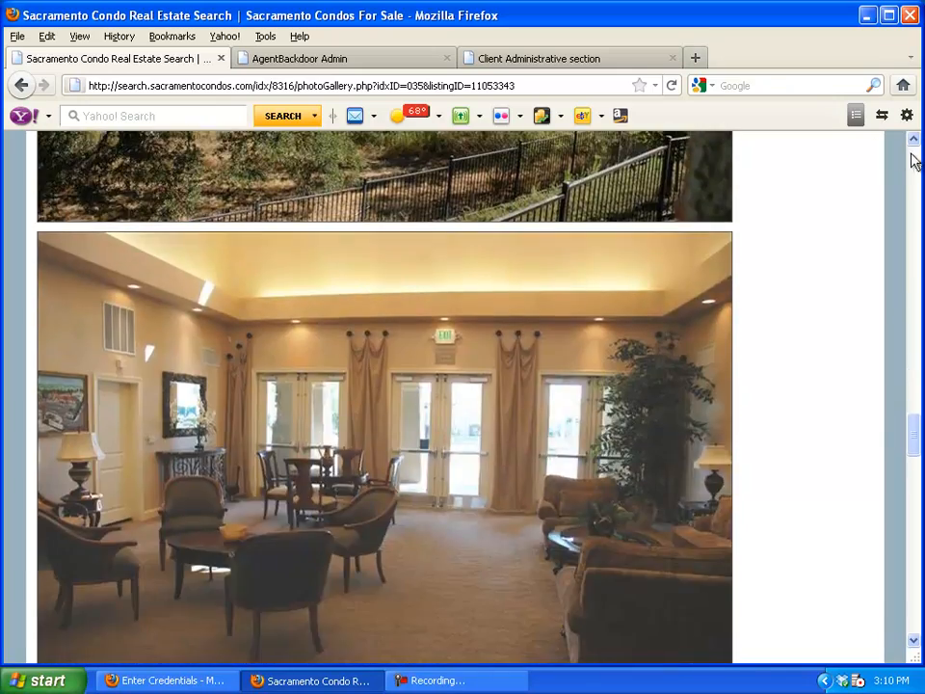
left_click(914, 158)
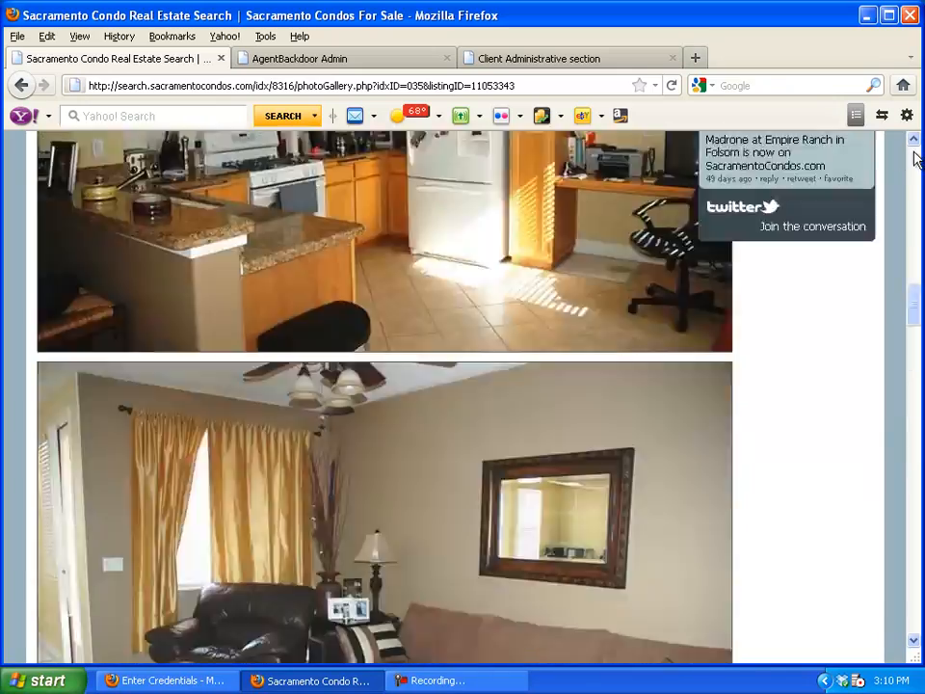
scroll(584, 379, "down", 5)
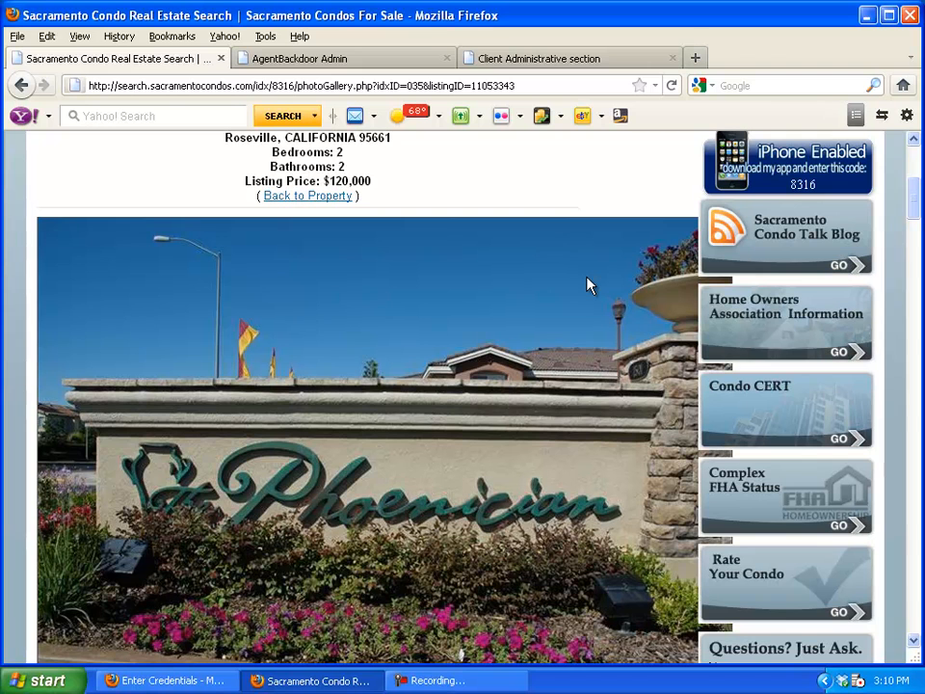
scroll(590, 285, "down", 10)
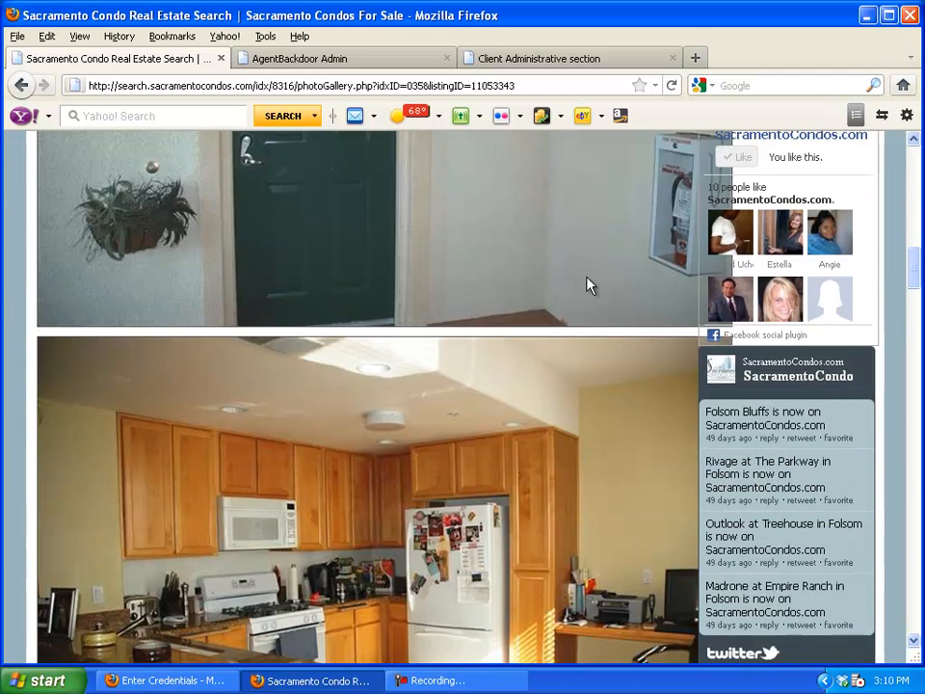
scroll(590, 286, "down", 3)
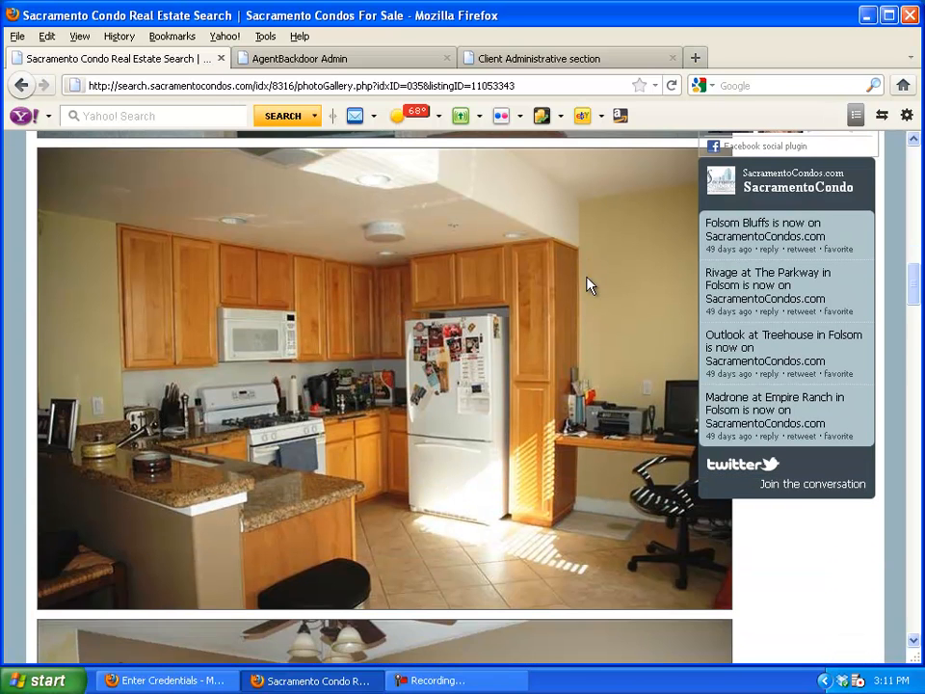
scroll(586, 341, "down", 10)
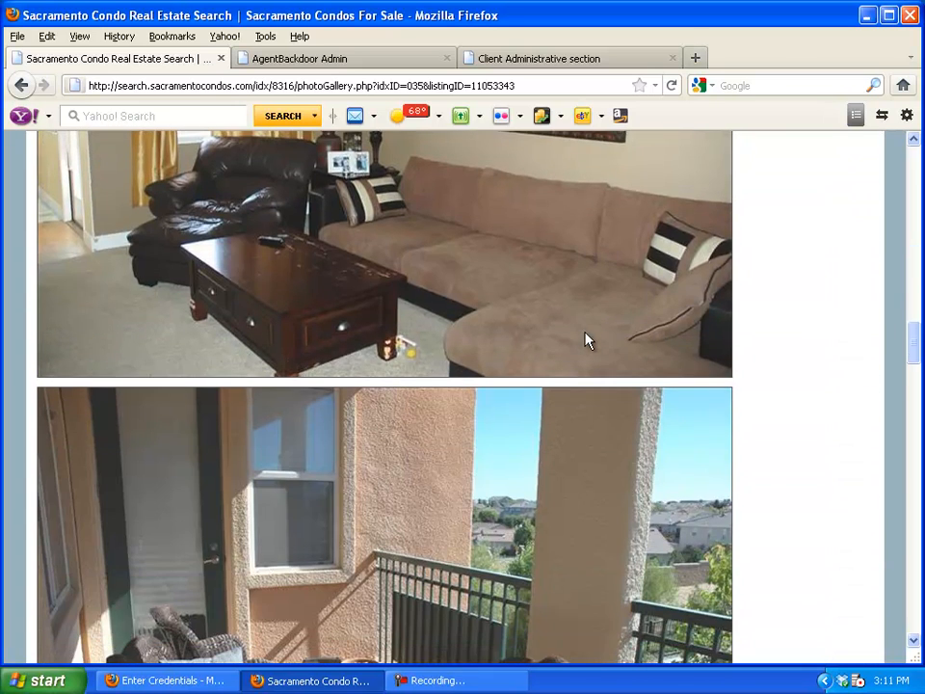
Save the Phoenician condo record in AgentBackdoor Admin
left_click(260, 59)
scroll(138, 539, "down", 9)
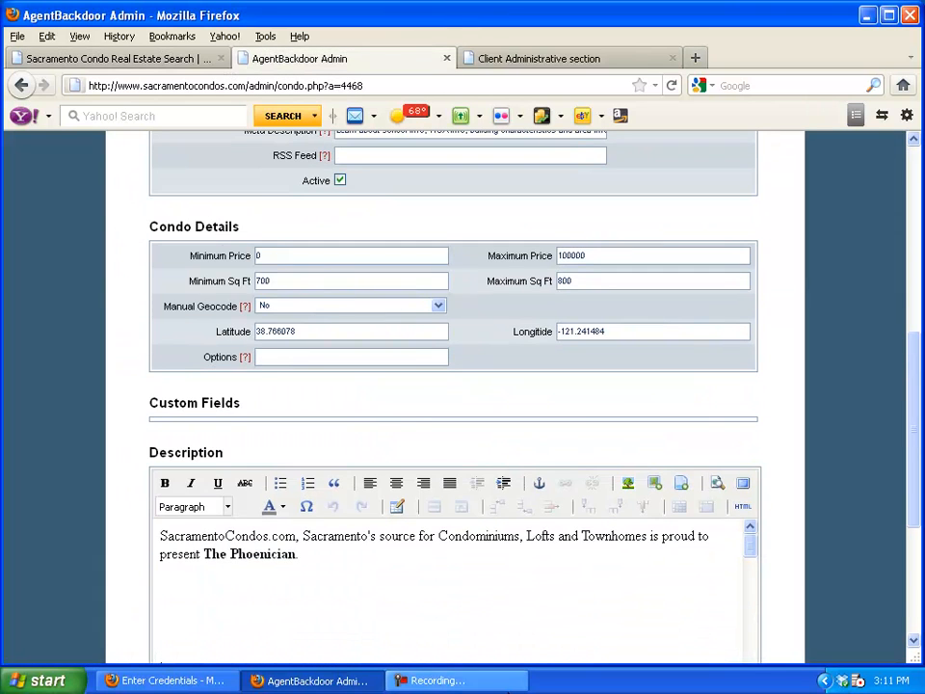
scroll(399, 493, "down", 5)
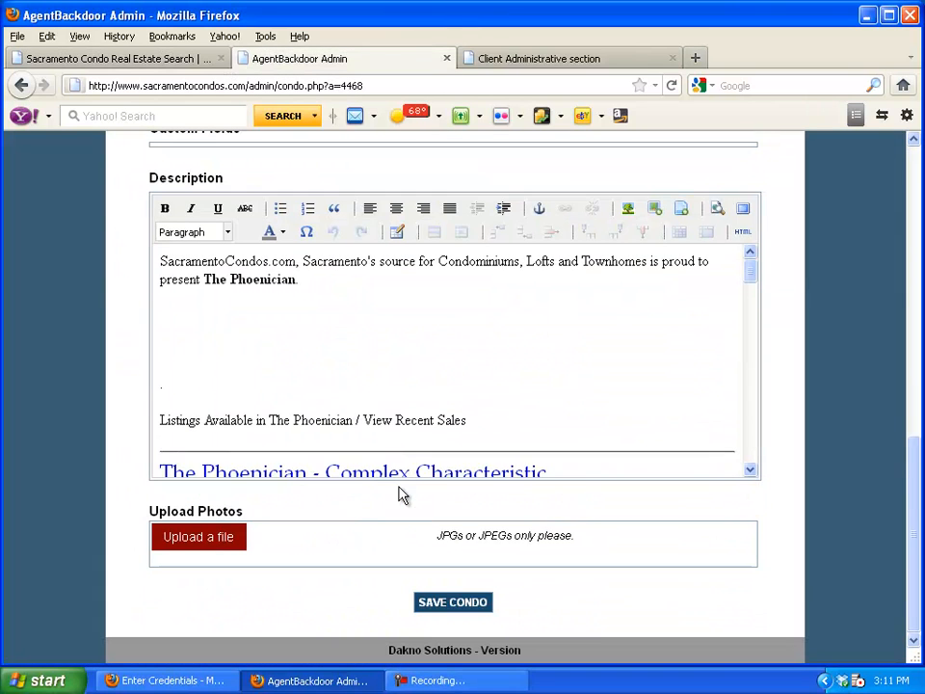
left_click(434, 605)
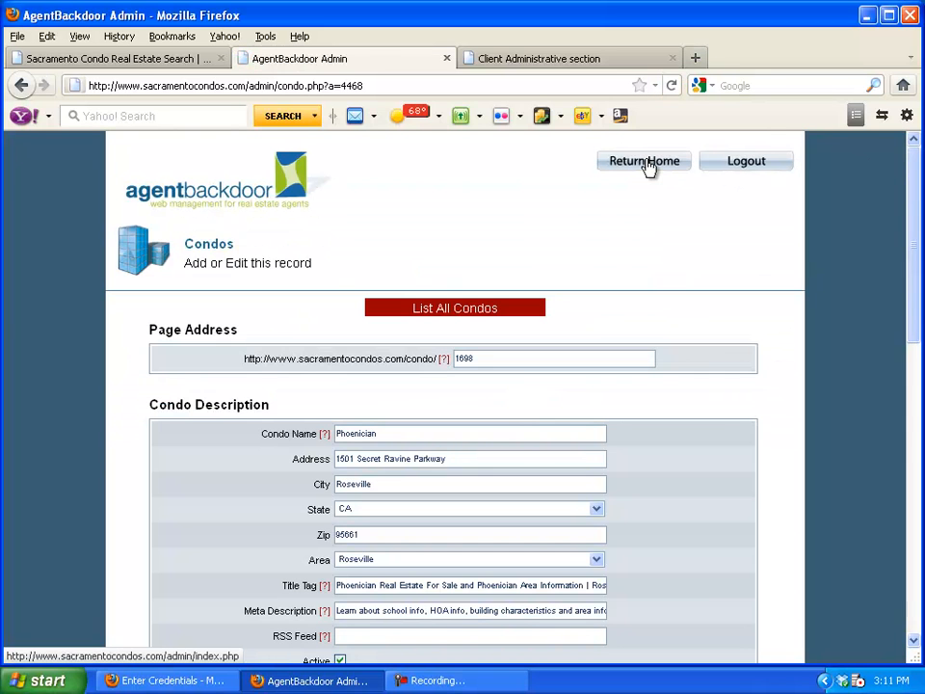
Return to the admin dashboard, then bring back the Unit 427 photo gallery
left_click(646, 164)
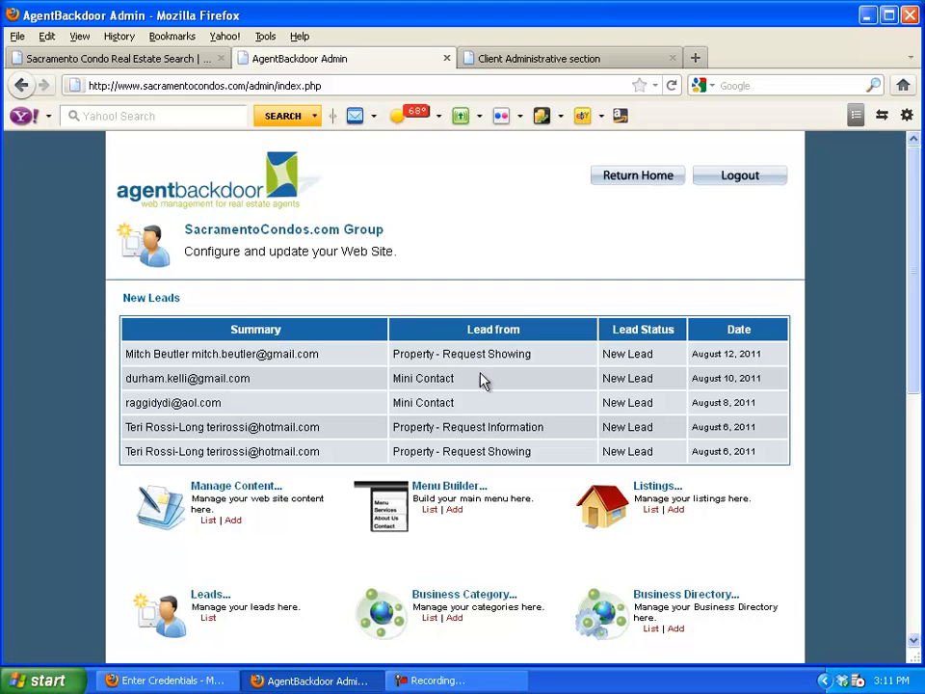
scroll(451, 451, "down", 5)
scroll(451, 451, "down", 3)
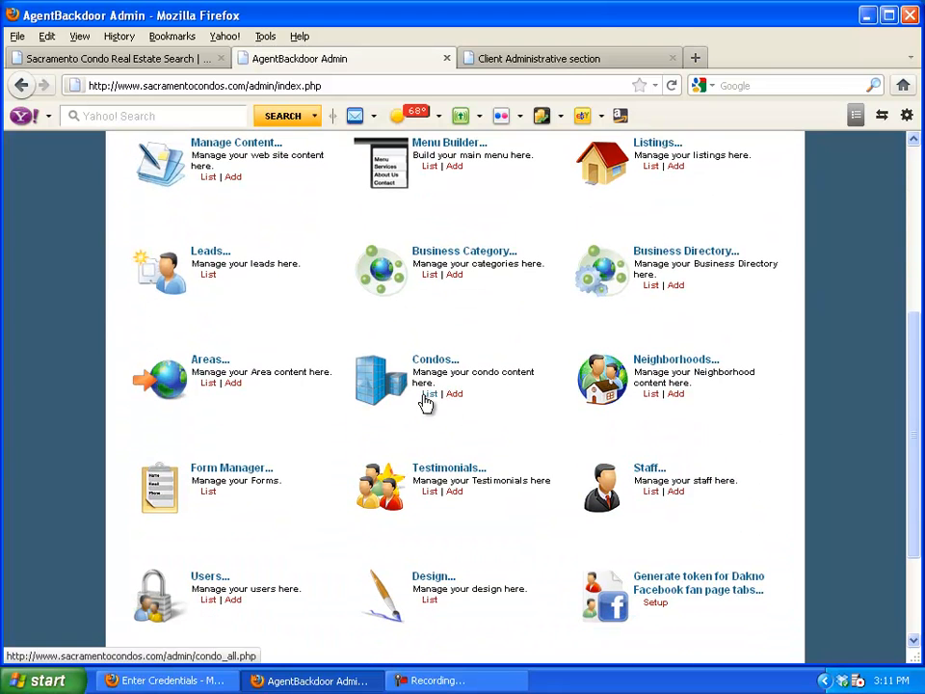
left_click(173, 59)
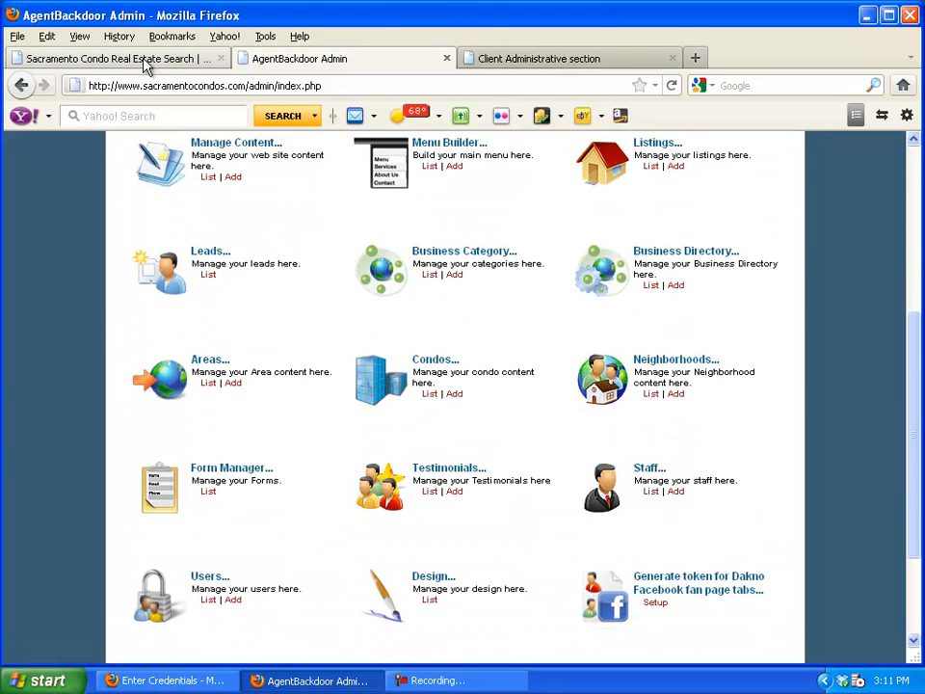
left_click(914, 161)
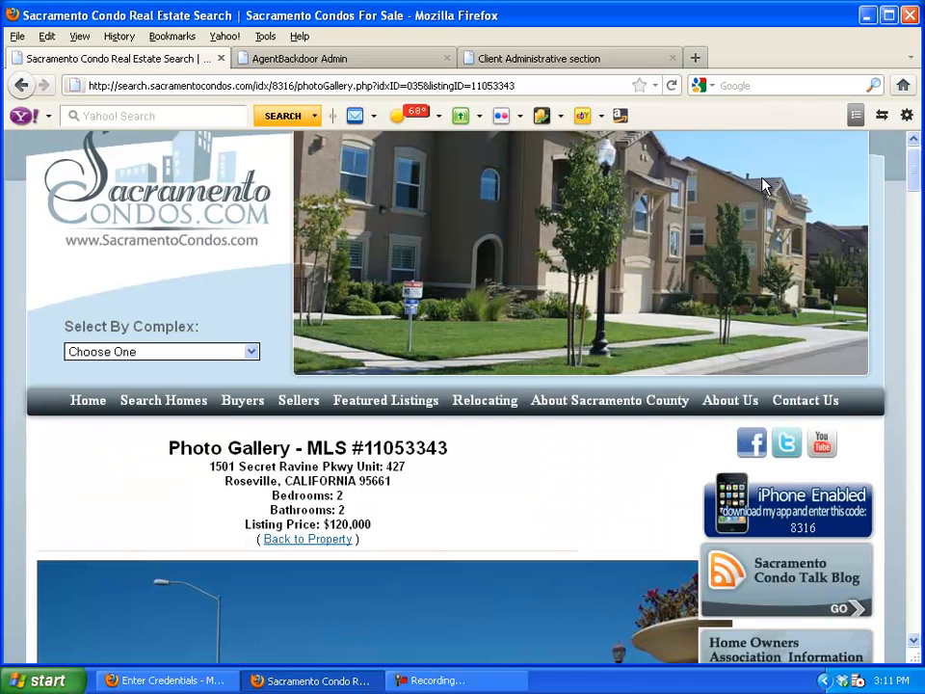
From the home page, choose Phoenician under Select By Complex and view its four Secret Ravine listings
left_click(87, 399)
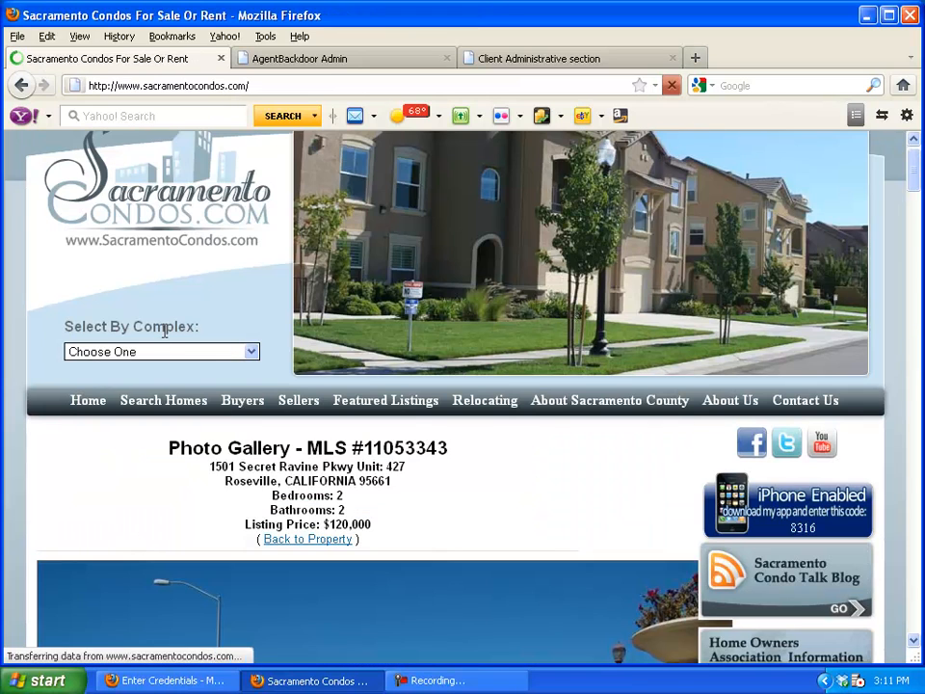
scroll(169, 337, "down", 2)
left_click(186, 284)
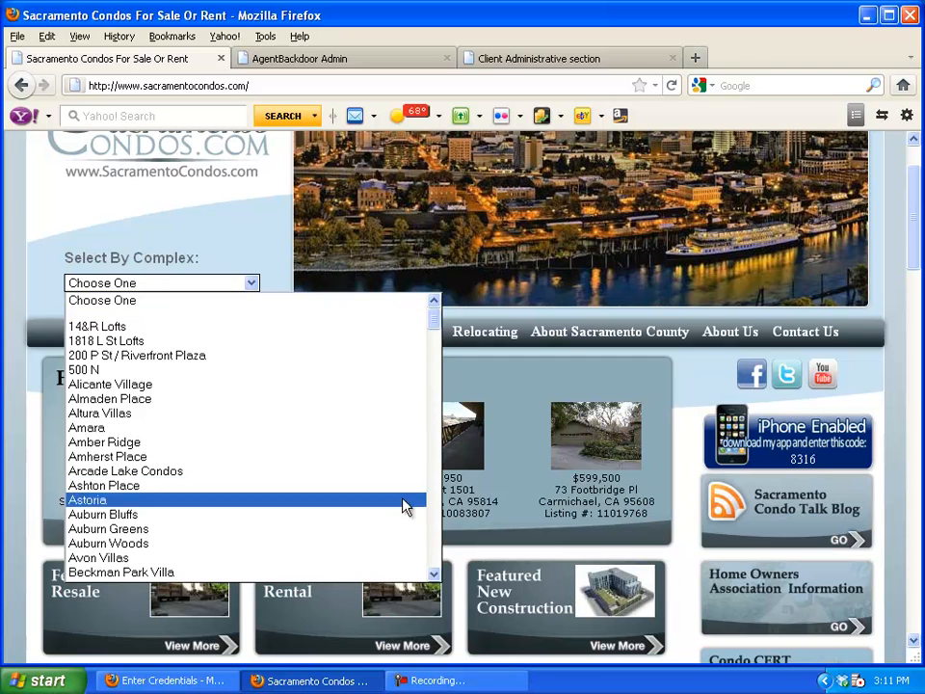
scroll(431, 539, "down", 20)
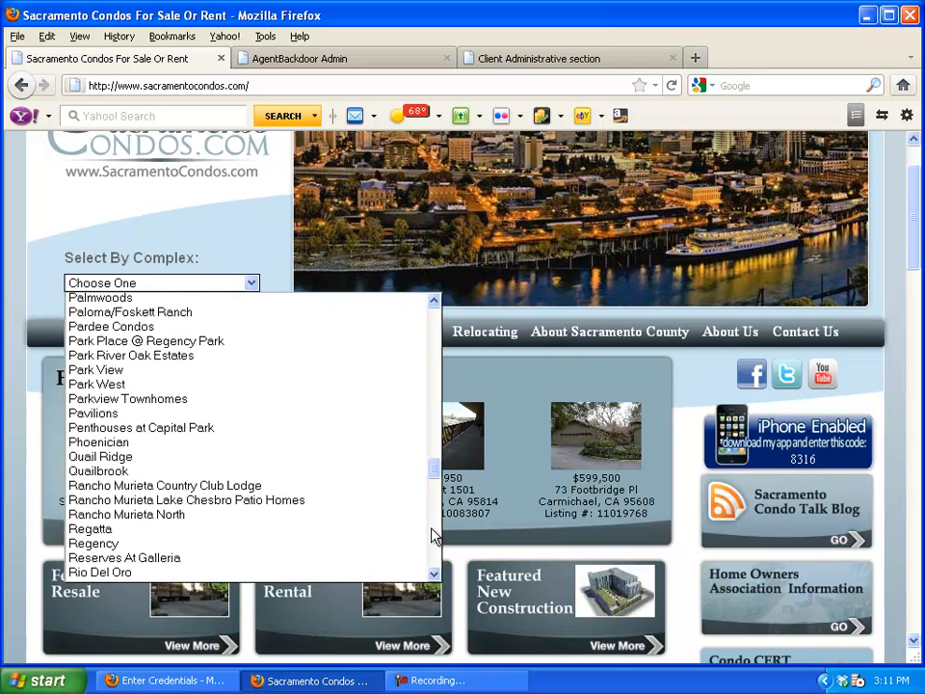
left_click(154, 443)
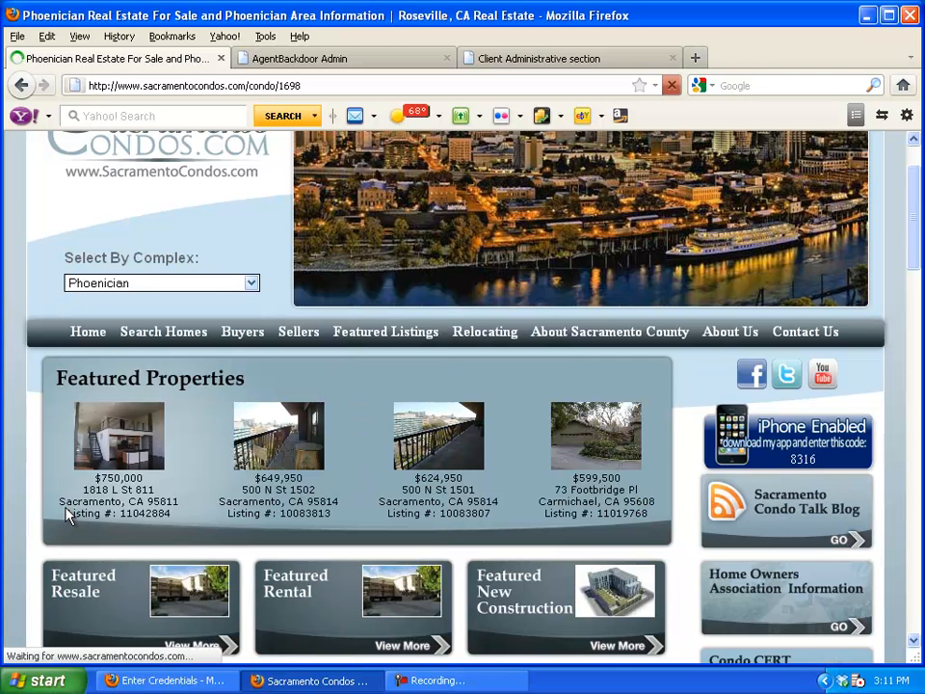
scroll(66, 514, "down", 4)
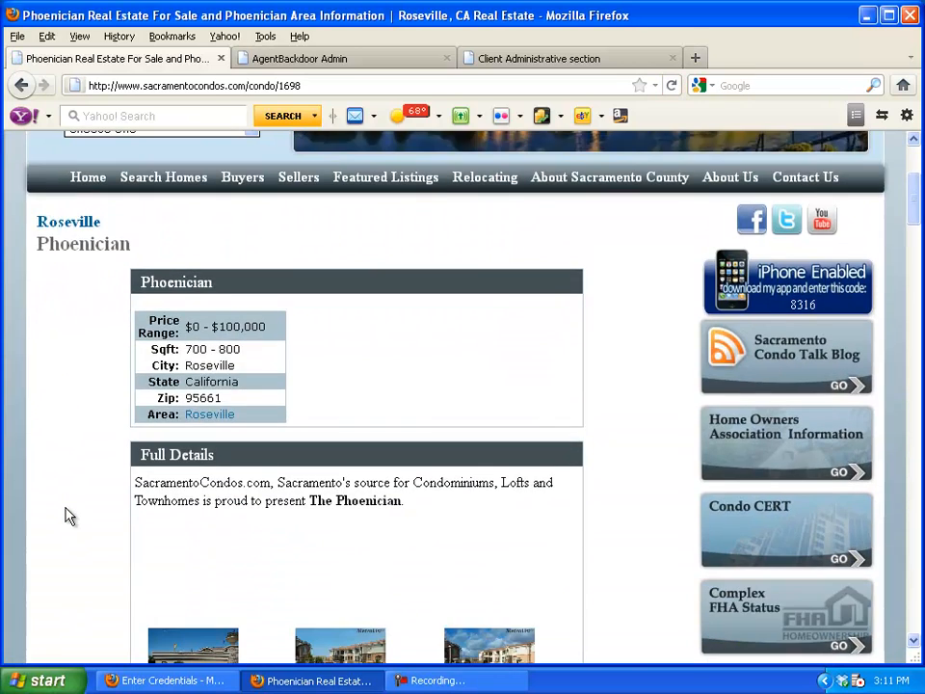
scroll(66, 514, "down", 6)
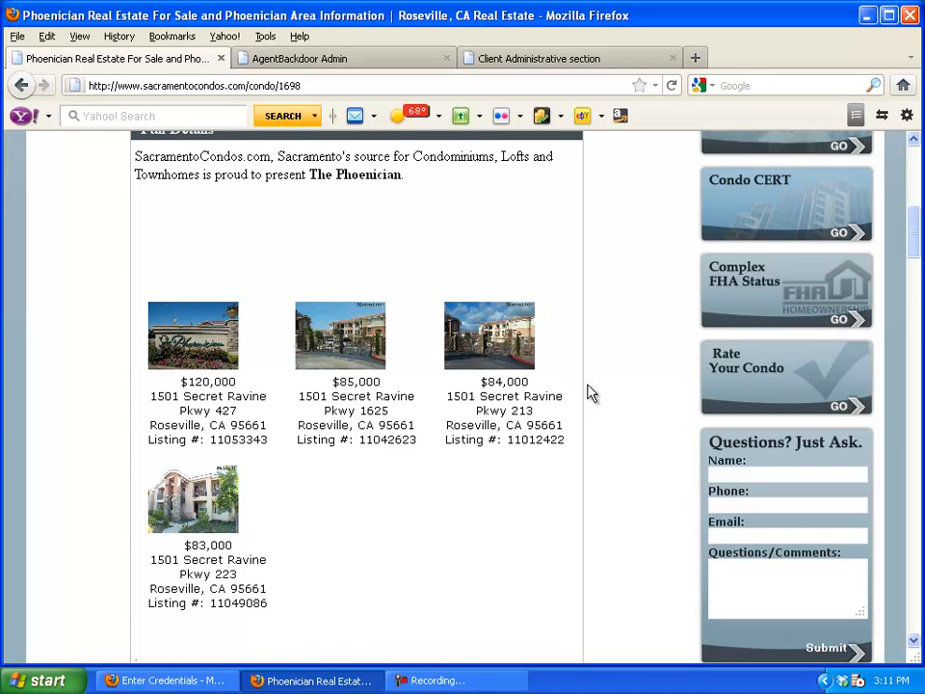
Go to the Global Preferences page in IDX Broker Client Admin
left_click(547, 64)
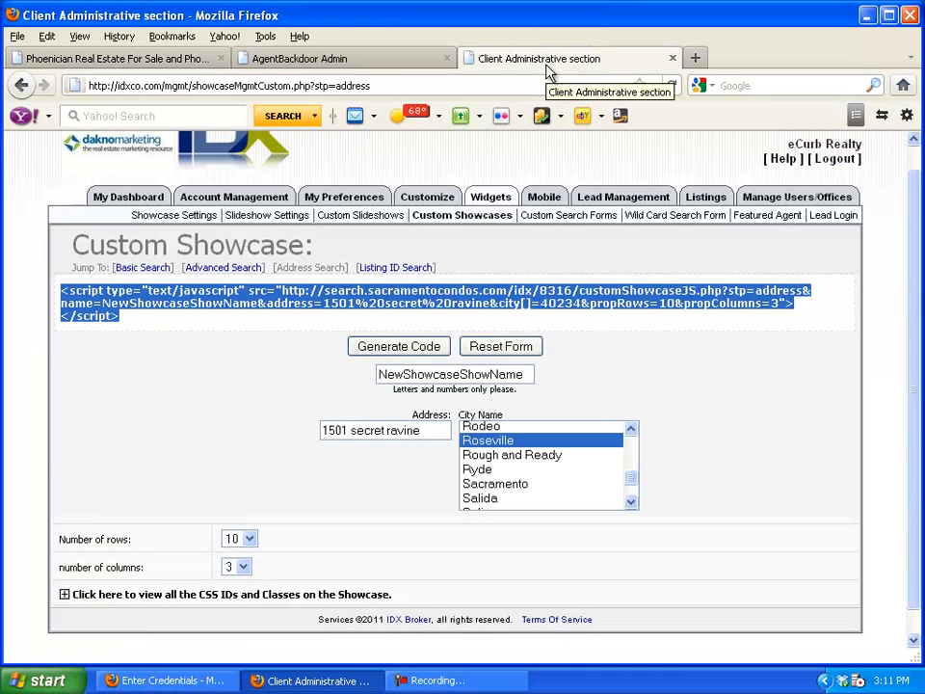
left_click(155, 205)
left_click(229, 233)
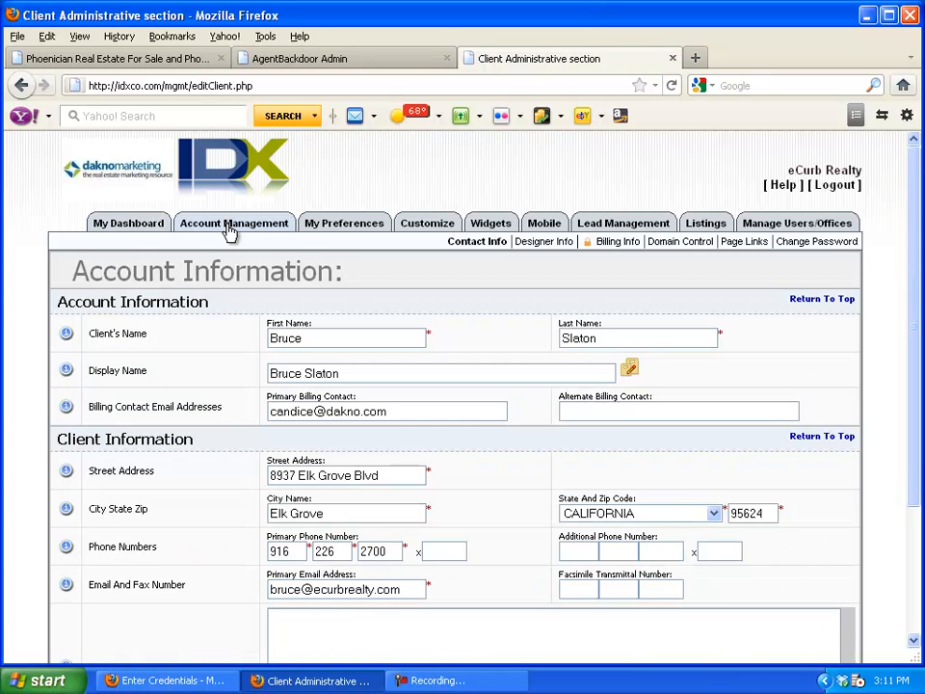
left_click(337, 227)
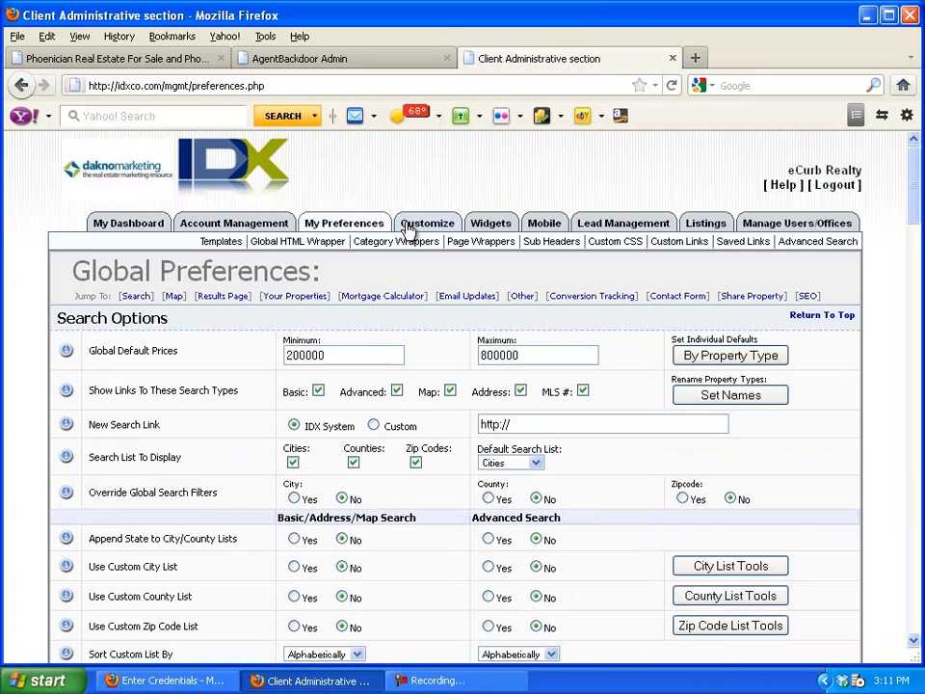
left_click(408, 227)
left_click(362, 227)
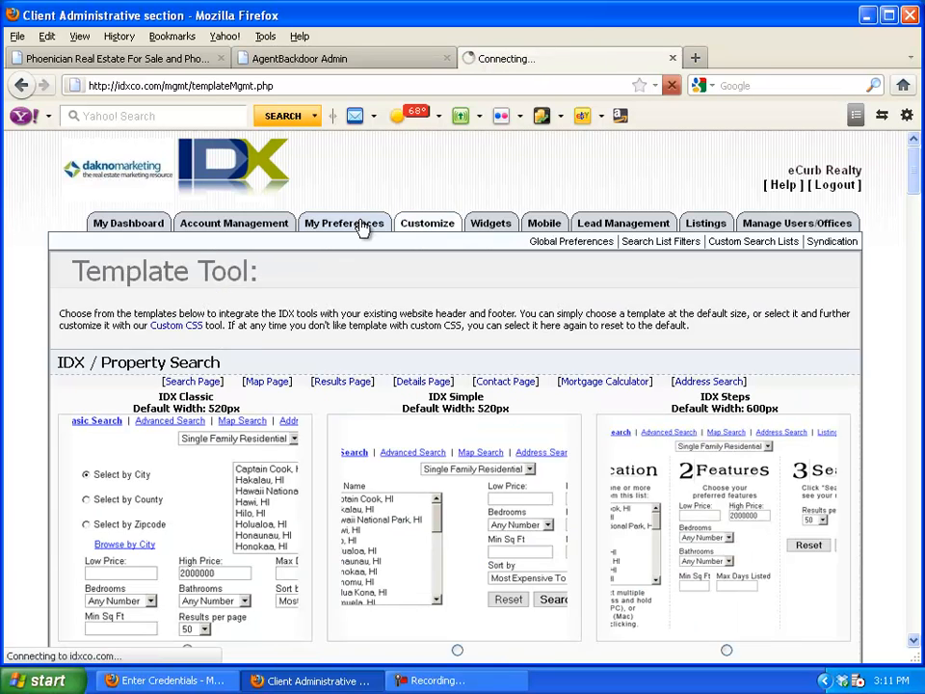
Clear the 200000 minimum and 800000 maximum default prices, save, and open Customize
left_click_drag(362, 358, 233, 367)
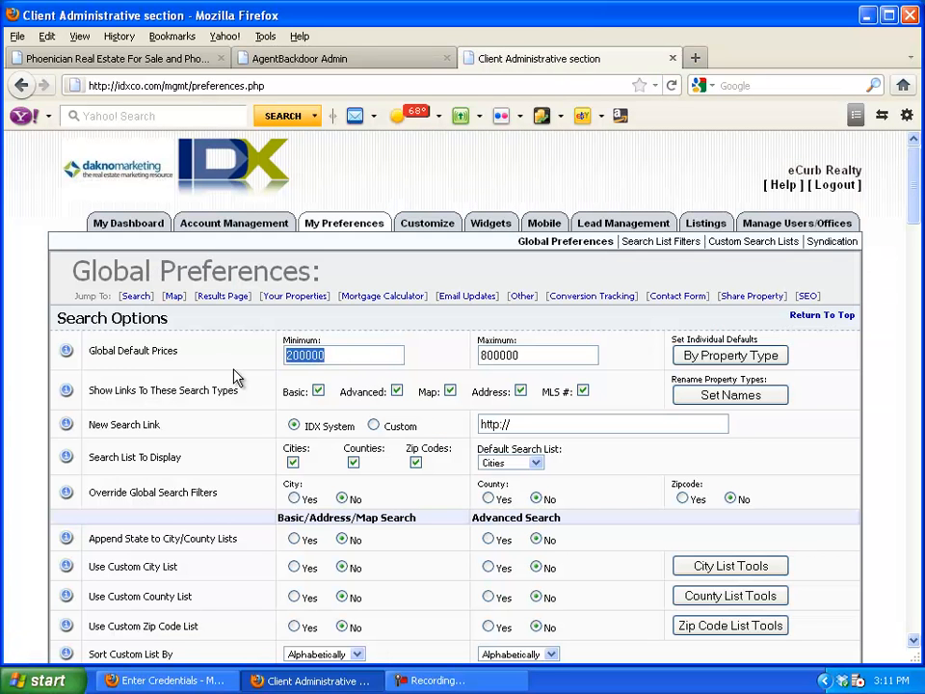
key("BackSpace")
left_click_drag(541, 351, 412, 356)
key("BackSpace")
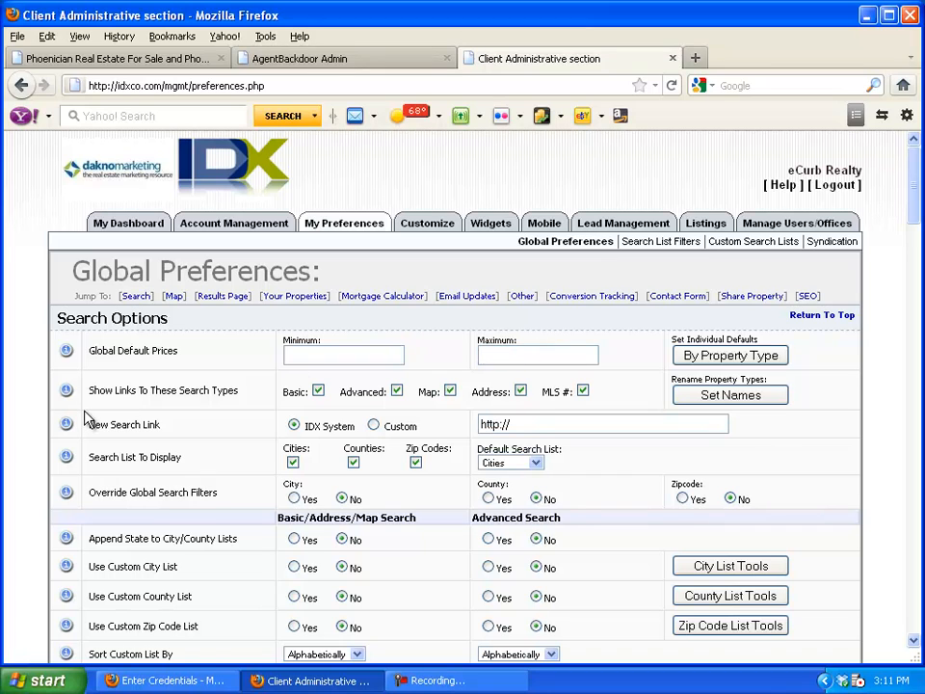
scroll(87, 417, "down", 4)
scroll(87, 416, "down", 4)
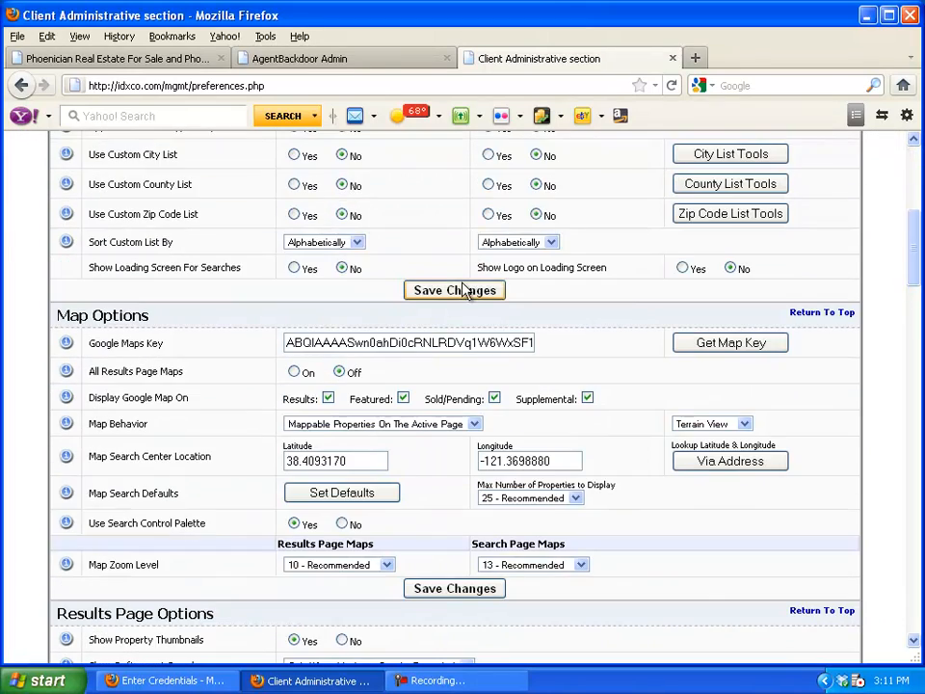
left_click(464, 290)
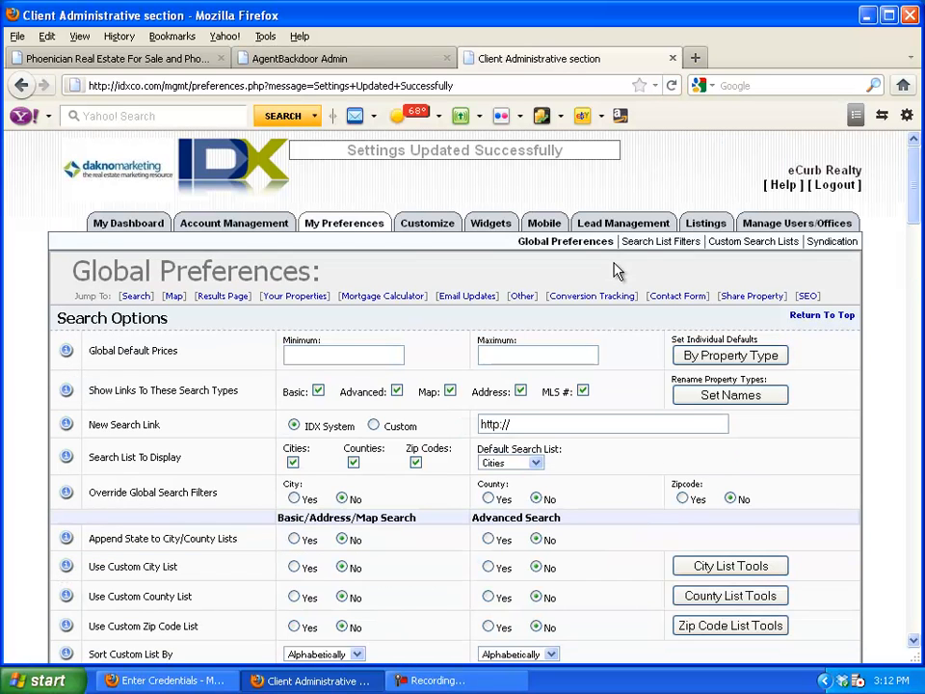
left_click(429, 225)
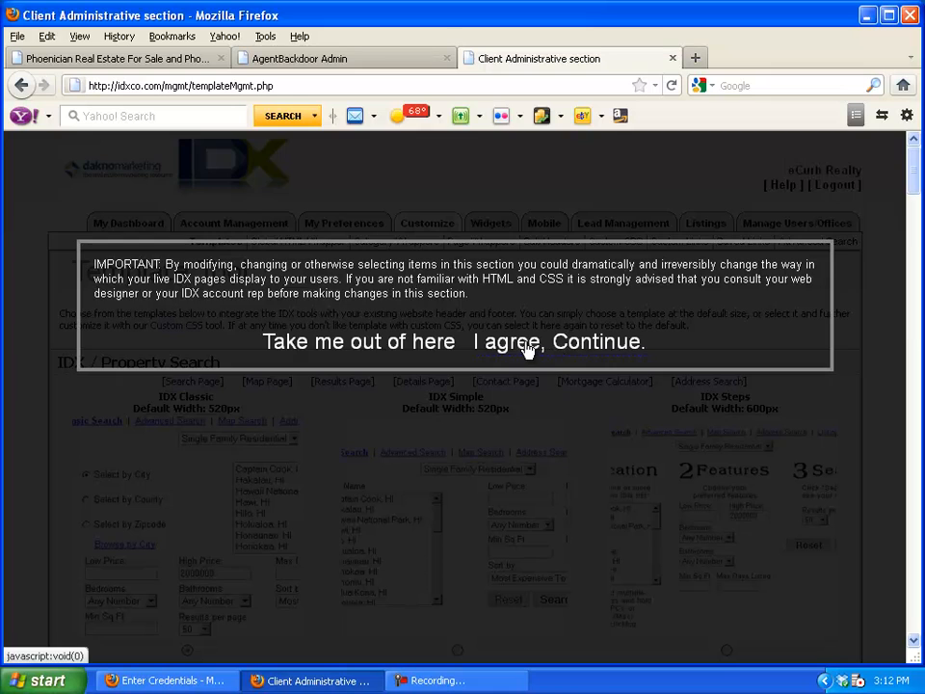
Accept the template warning to continue into the Template Tool
left_click(526, 350)
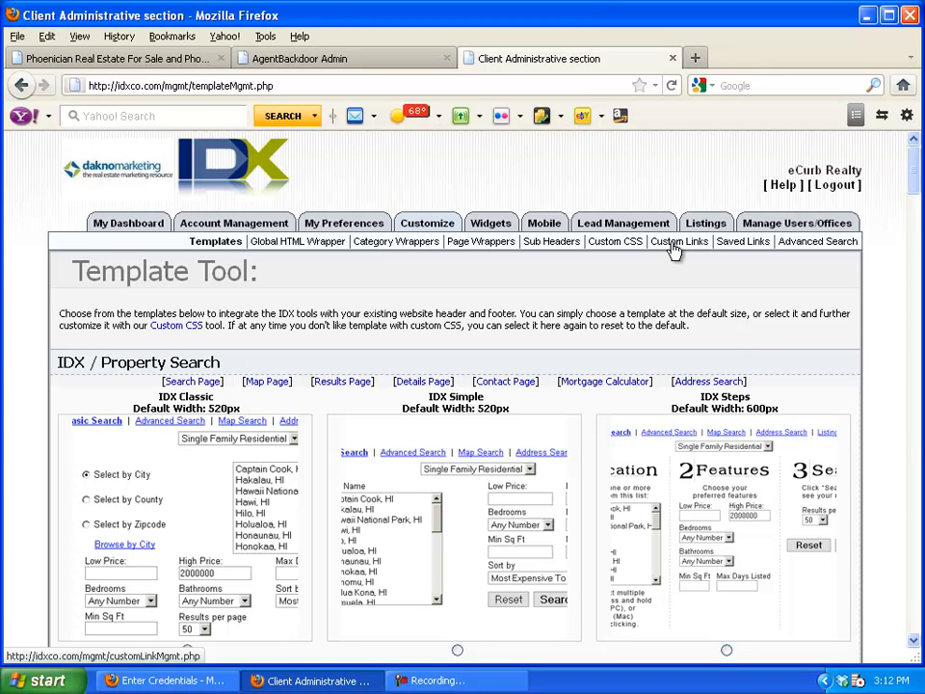
mouse_move(481, 230)
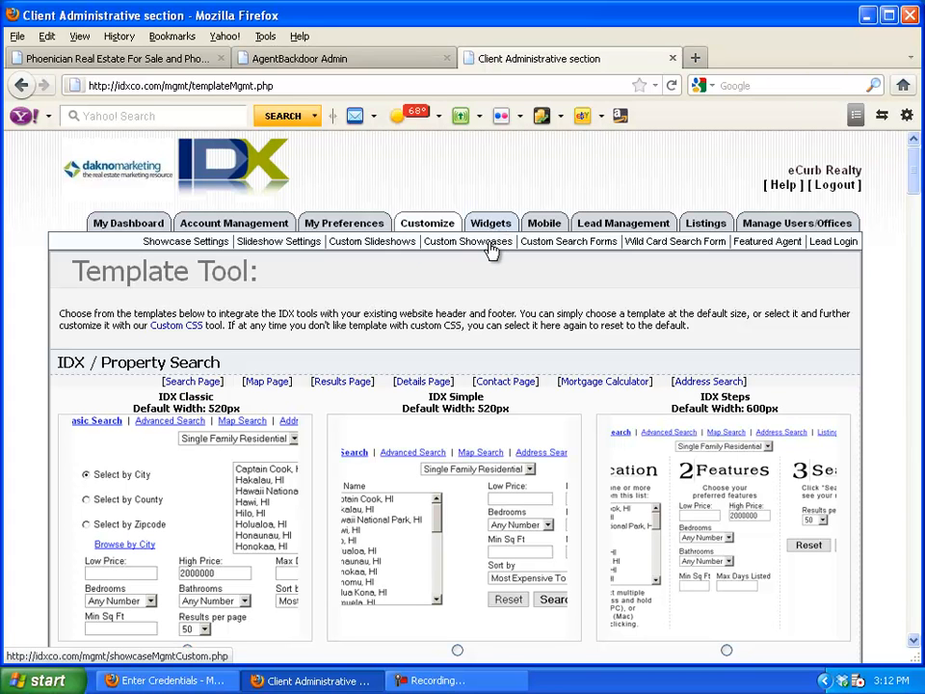
mouse_move(541, 232)
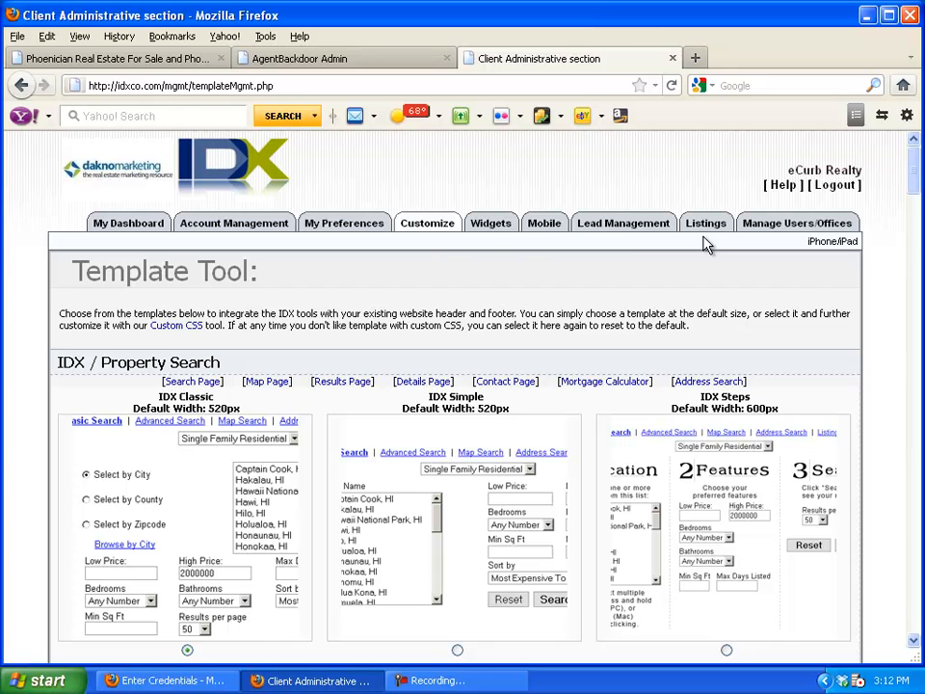
mouse_move(623, 229)
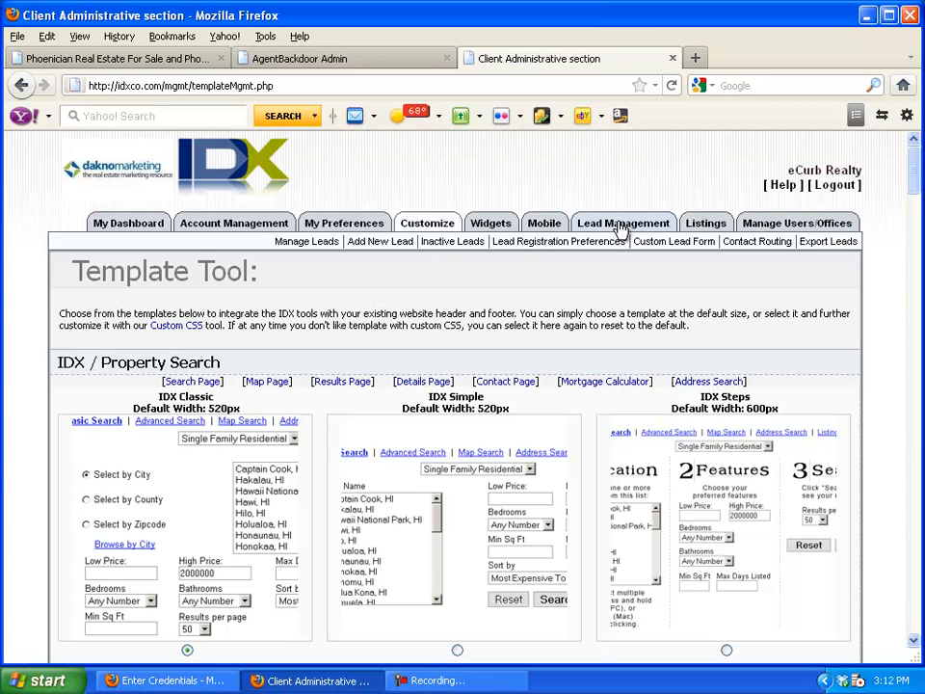
Minimise Firefox and open the desktop picture in the image viewer
mouse_move(717, 226)
mouse_move(754, 221)
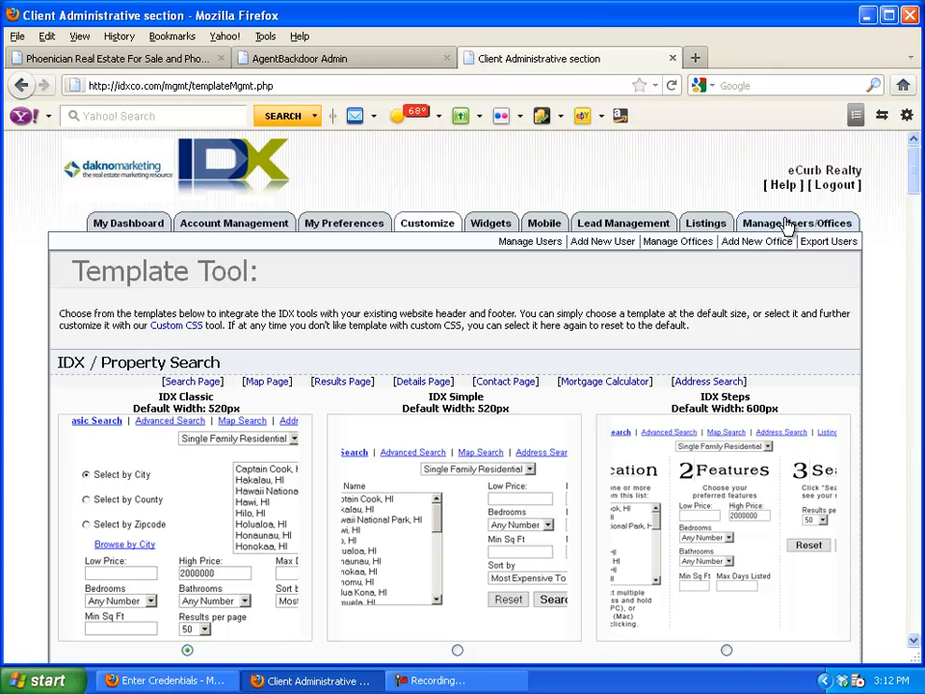
mouse_move(313, 224)
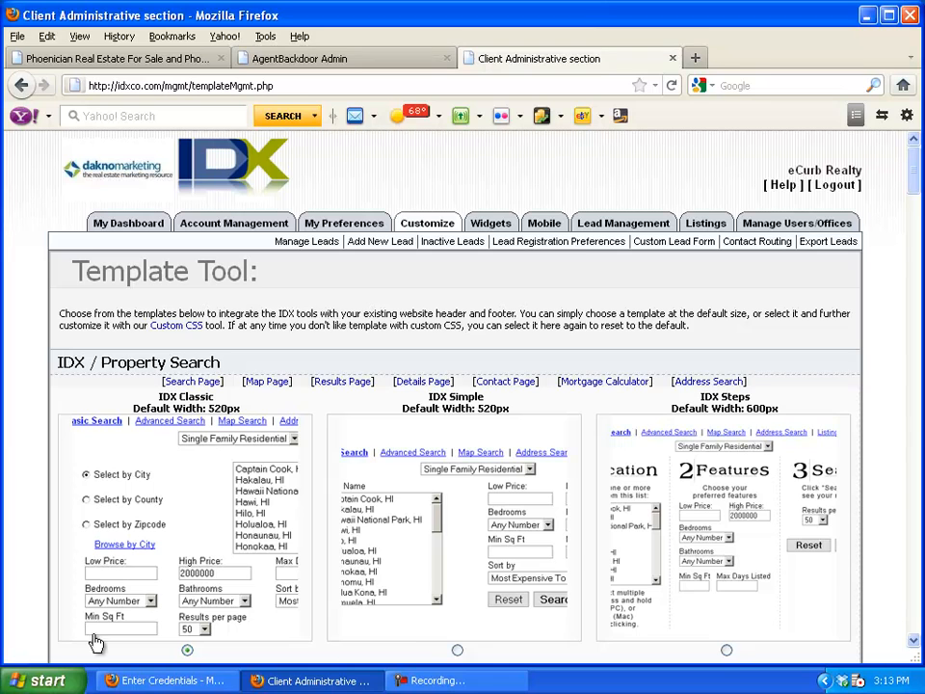
left_click(868, 16)
double_click(386, 35)
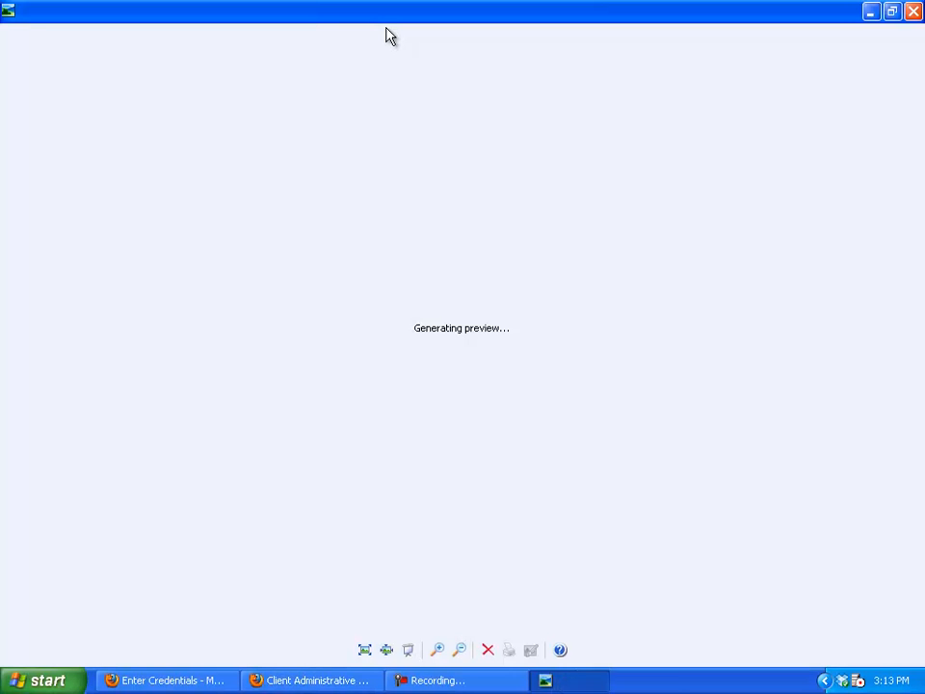